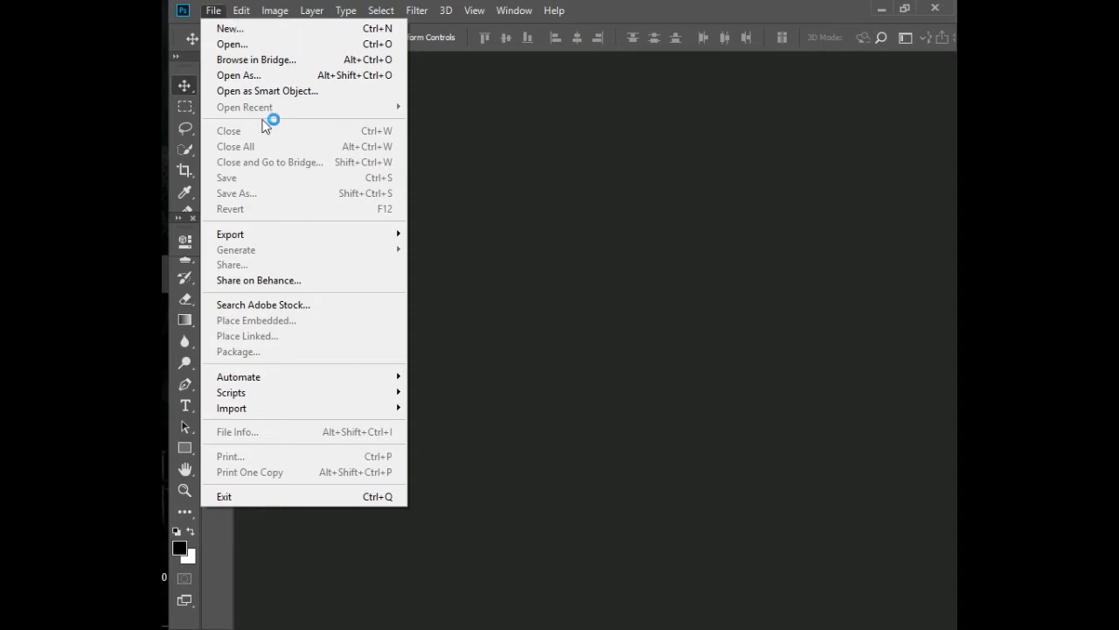
pyautogui.click(267, 31)
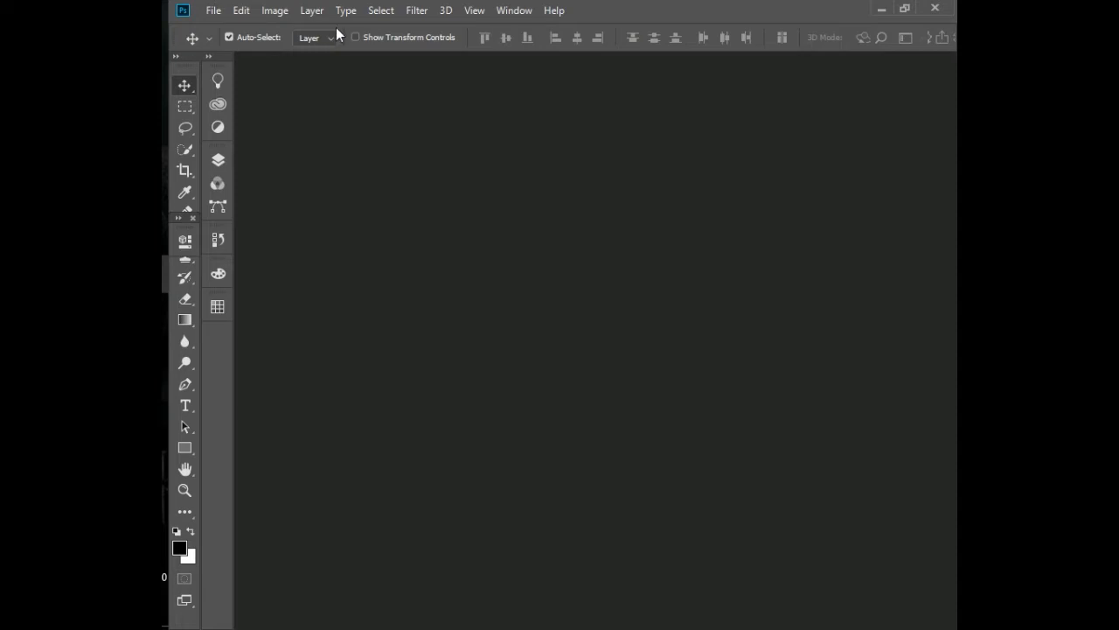
pyautogui.hotkey('ctrl', 'n')
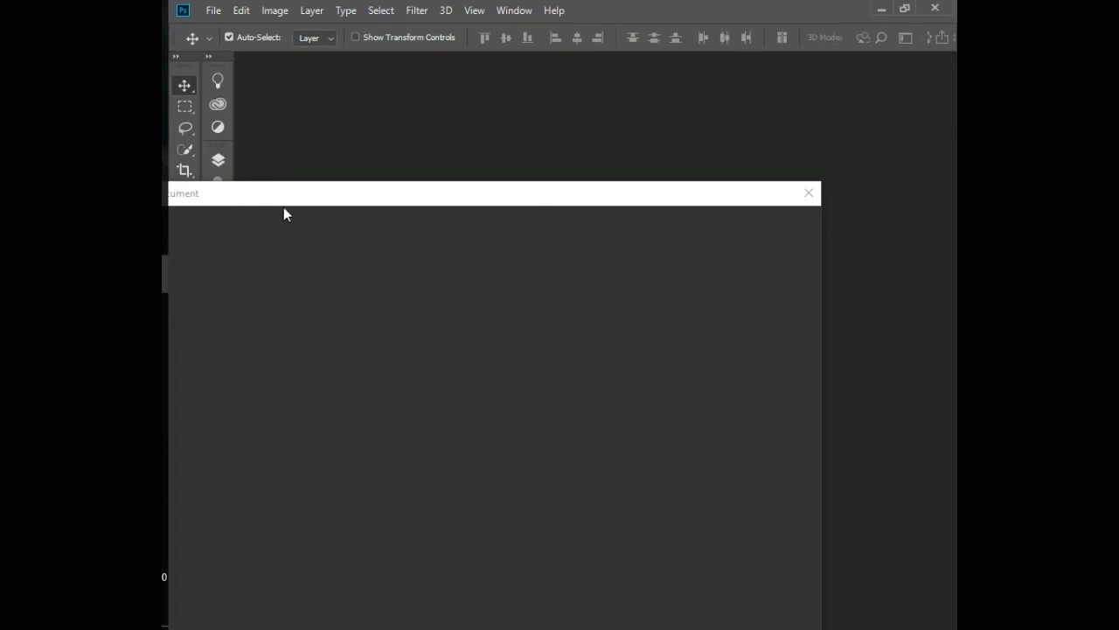
pyautogui.moveTo(289, 204); pyautogui.dragTo(365, 112)
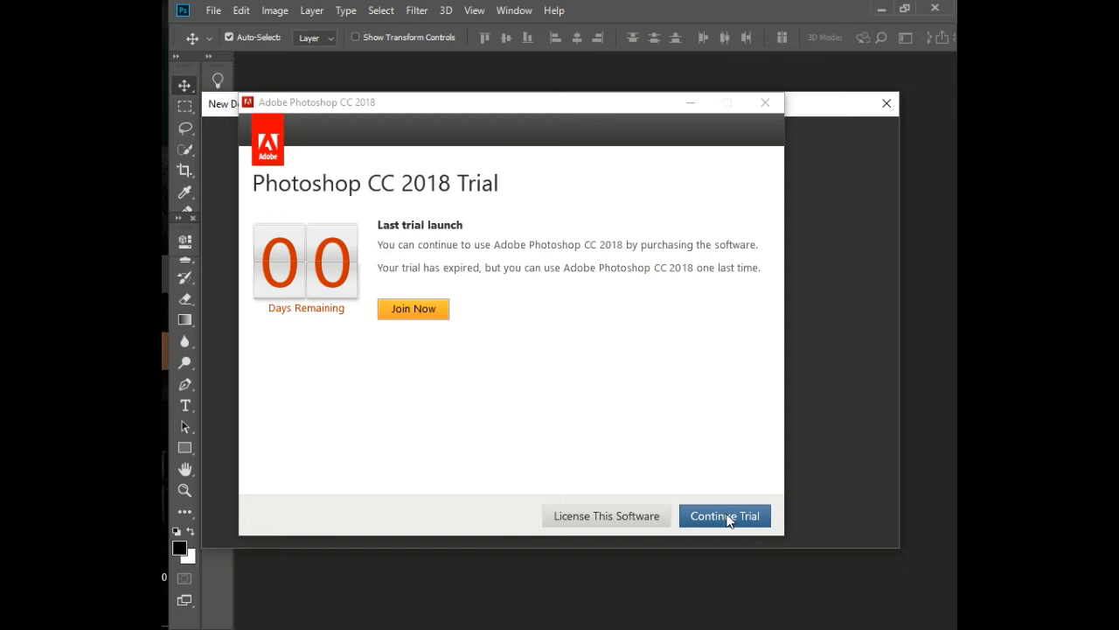
pyautogui.click(771, 106)
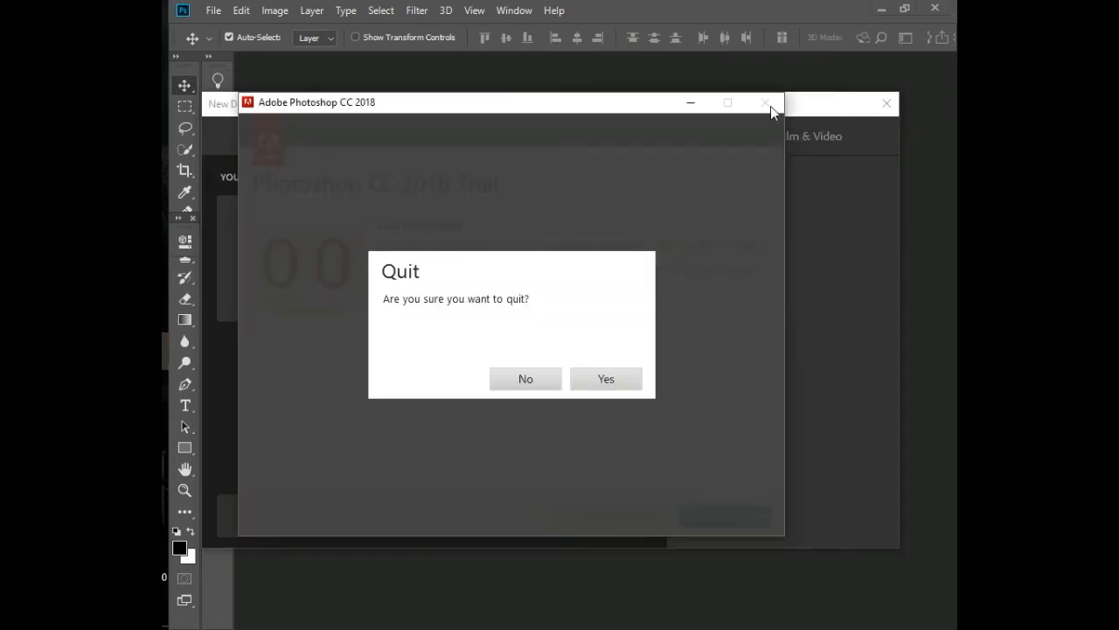
pyautogui.click(581, 382)
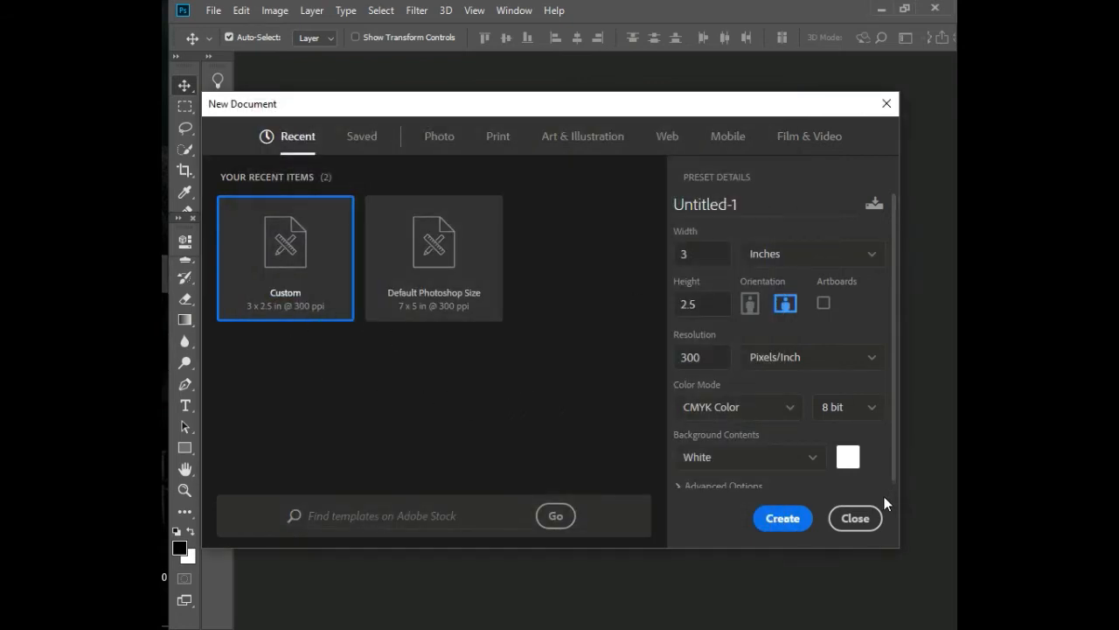
pyautogui.click(794, 517)
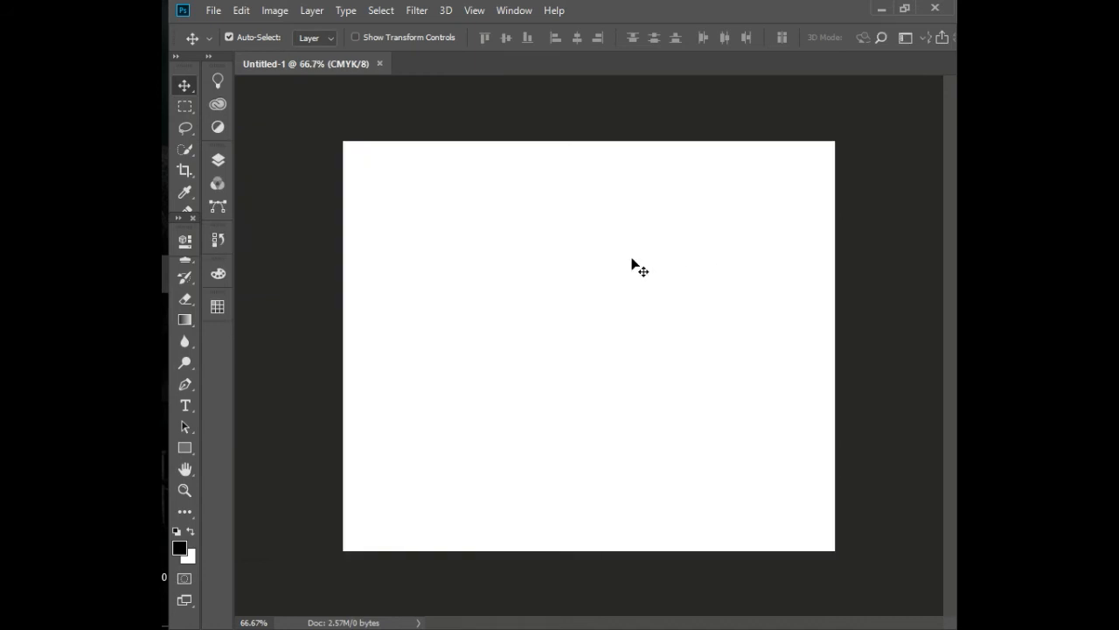
pyautogui.click(379, 63)
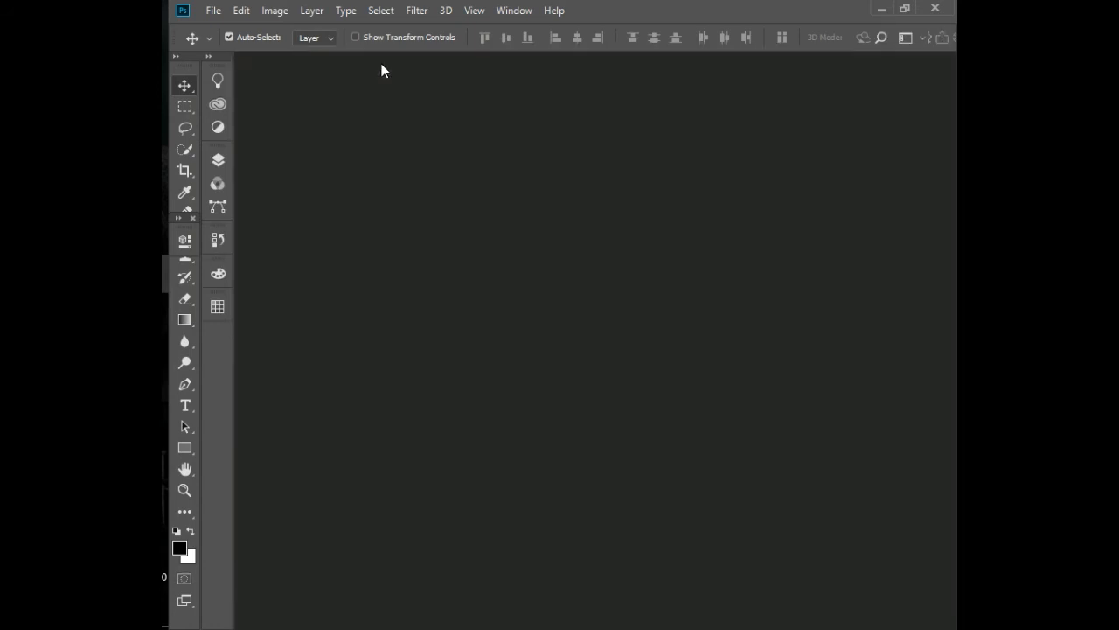
# Step: Create a new document 3.5 inches wide and 2 inches high at 300 pixels/inch in CMYK Color
pyautogui.press('ctrl')
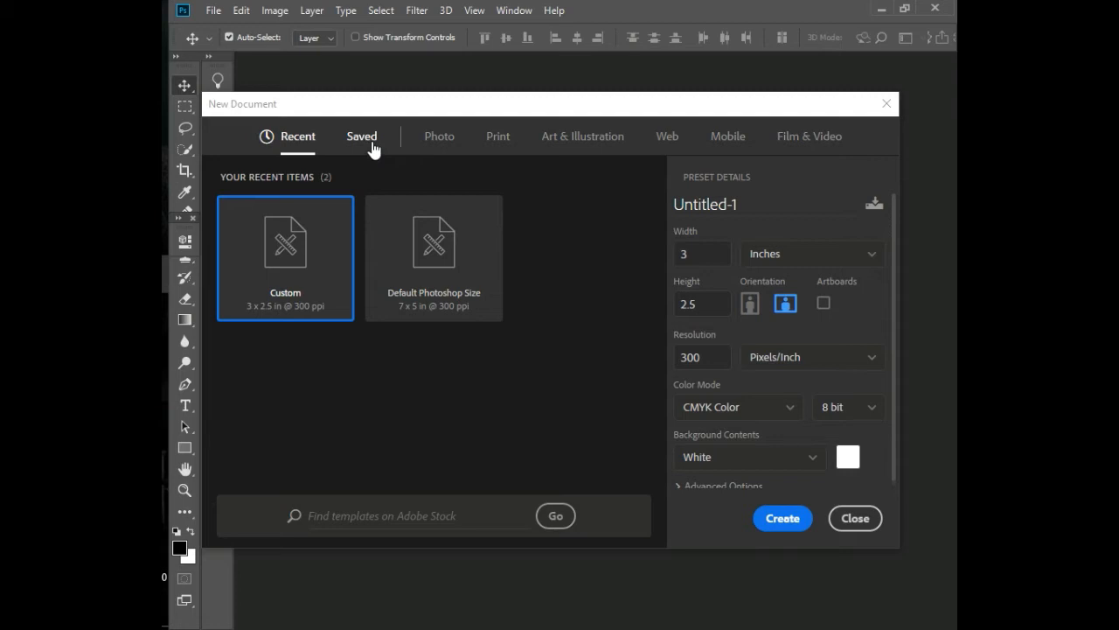
pyautogui.click(702, 256)
pyautogui.write('.5')
pyautogui.press('Tab')
pyautogui.write('2')
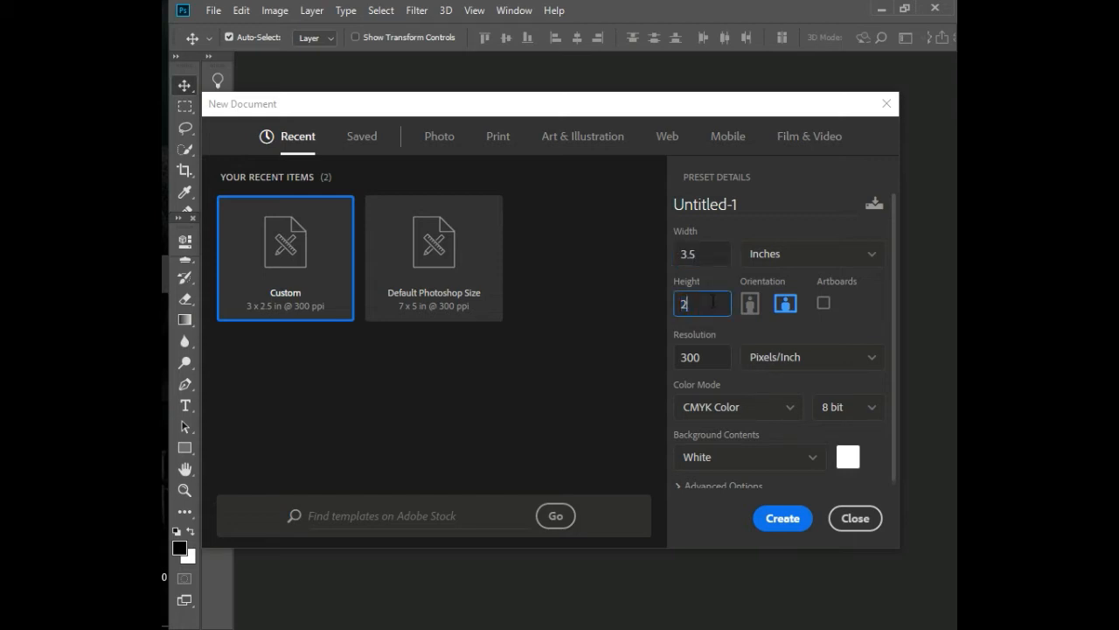
pyautogui.click(783, 517)
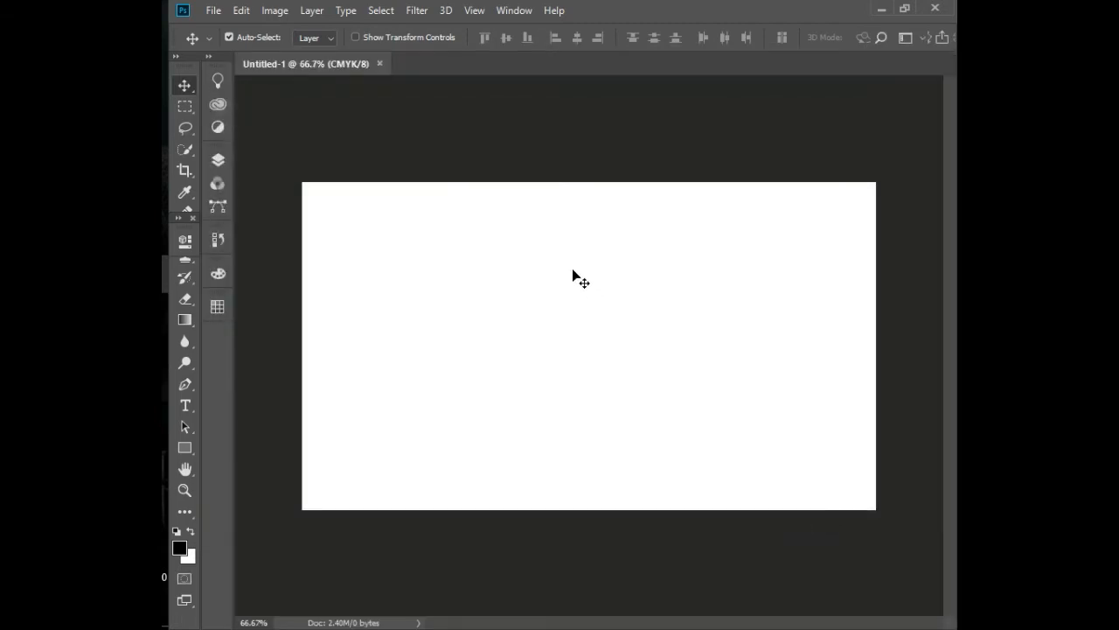
# Step: Add a new layer and draw a rectangle about 751 by 536 px from the canvas's upper-left corner
pyautogui.click(217, 162)
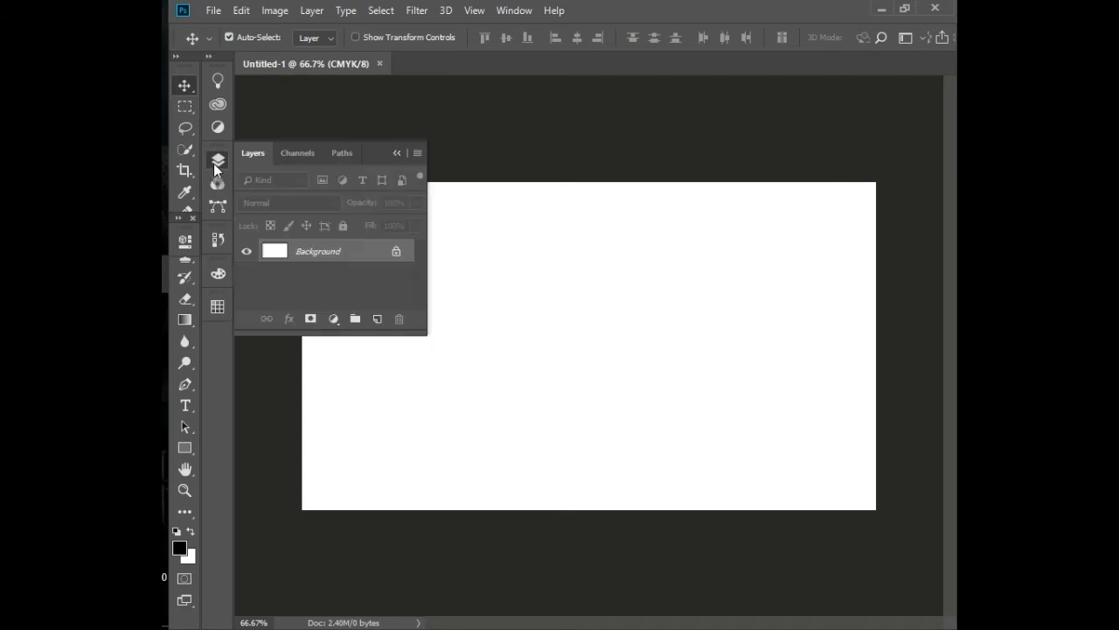
pyautogui.click(377, 320)
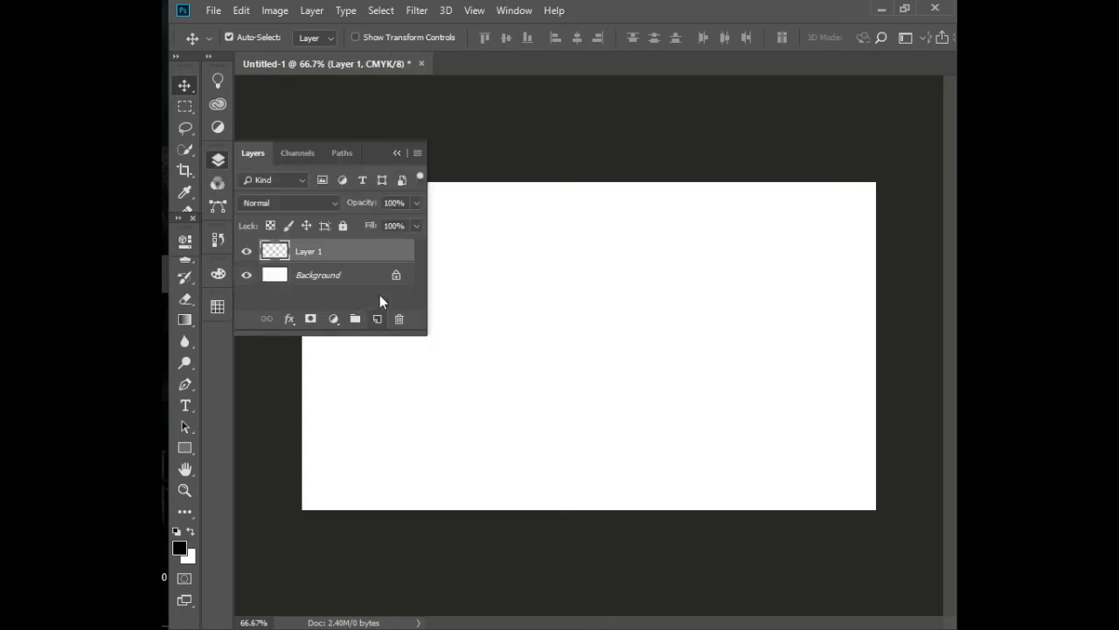
pyautogui.click(396, 155)
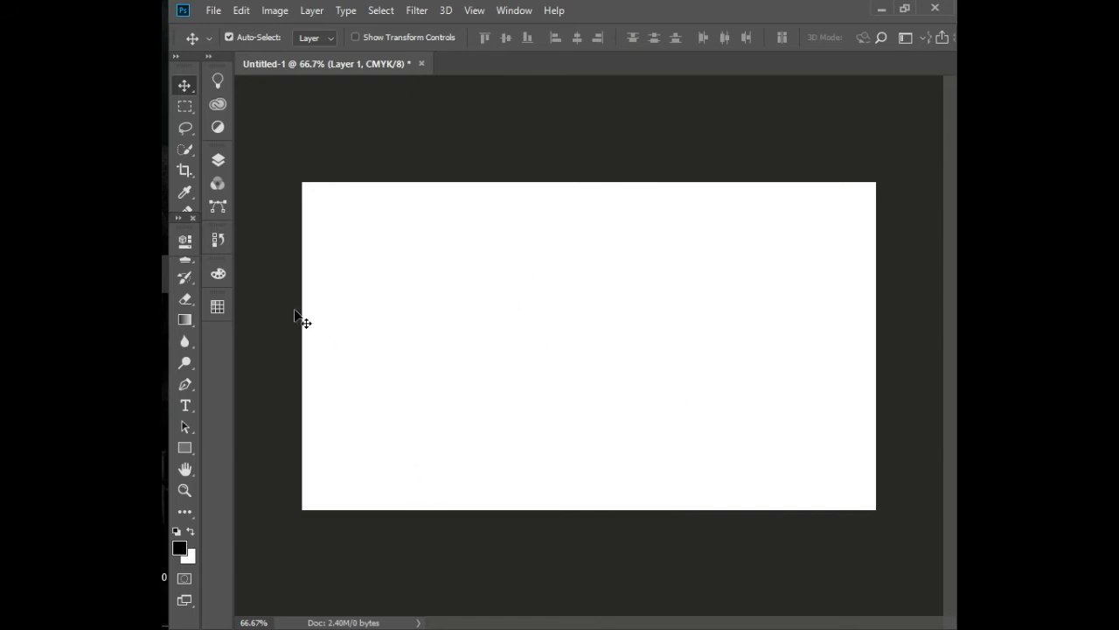
pyautogui.click(186, 450)
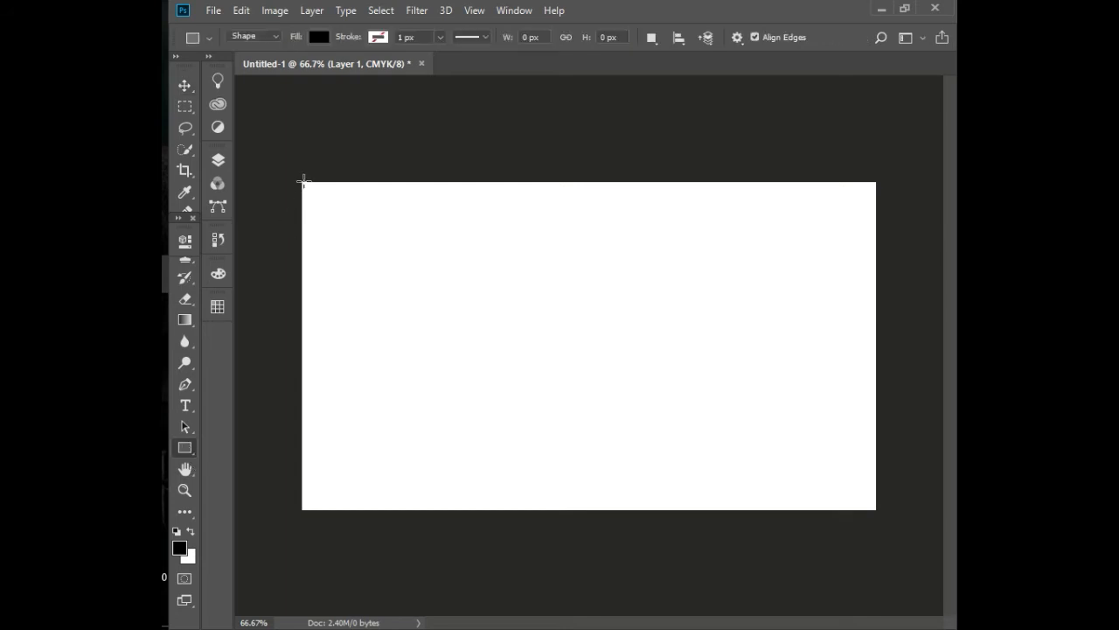
pyautogui.moveTo(303, 181); pyautogui.dragTo(713, 475)
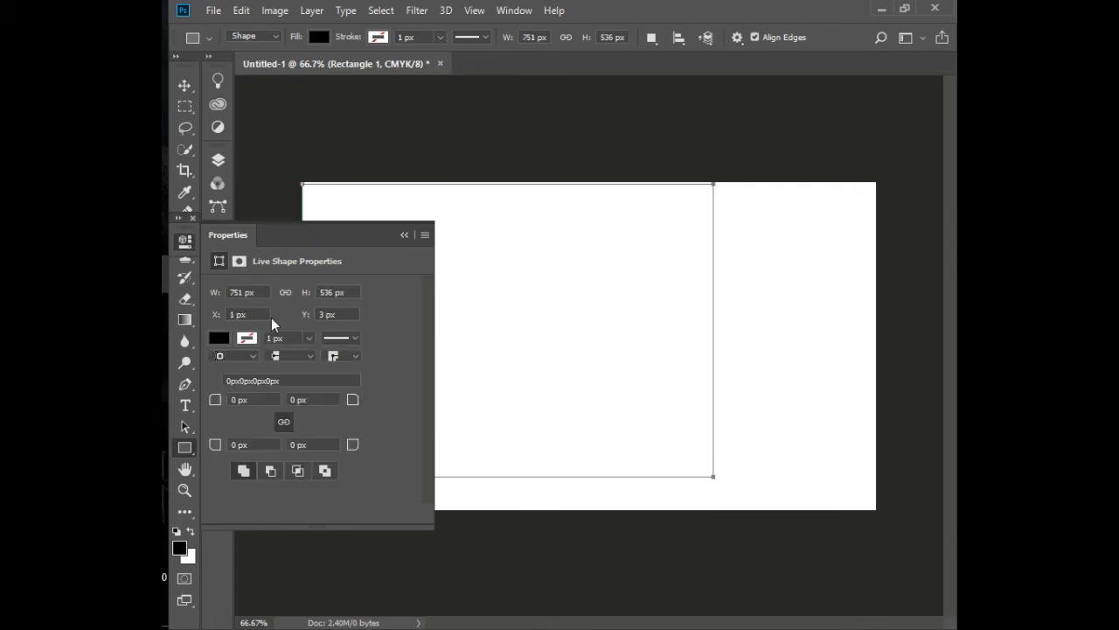
# Step: Set the rectangle's fill to dark blue
pyautogui.click(220, 339)
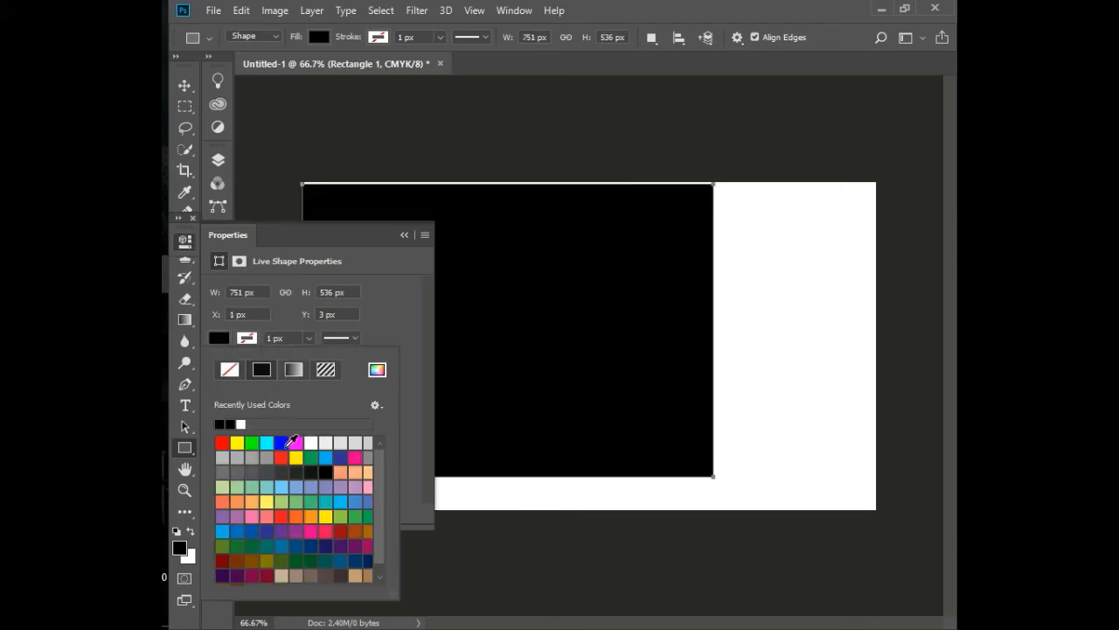
pyautogui.click(286, 443)
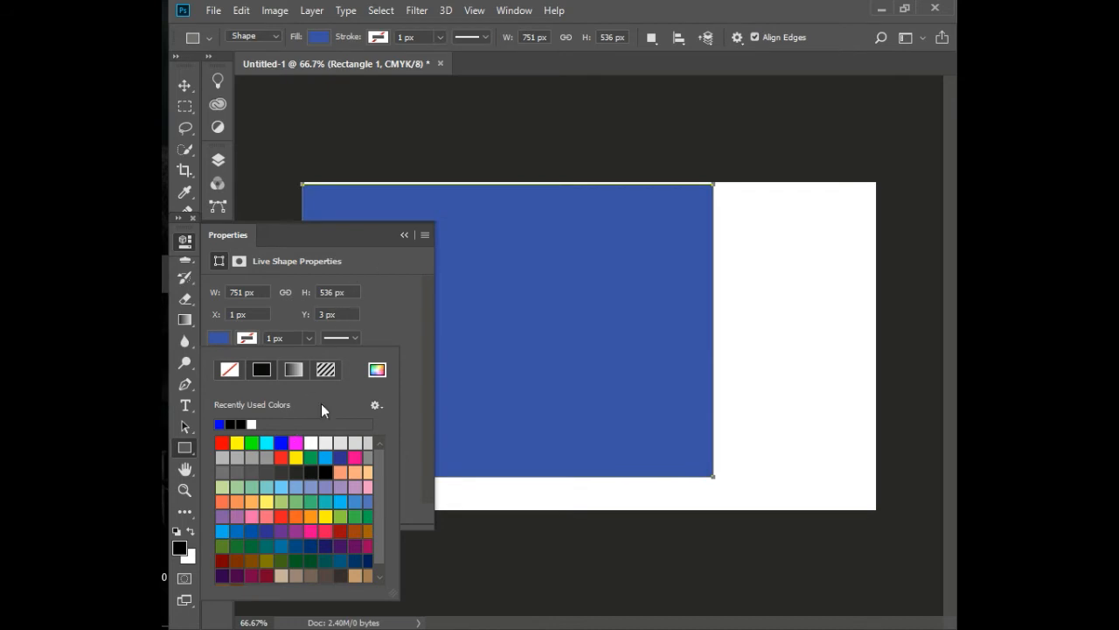
pyautogui.click(341, 457)
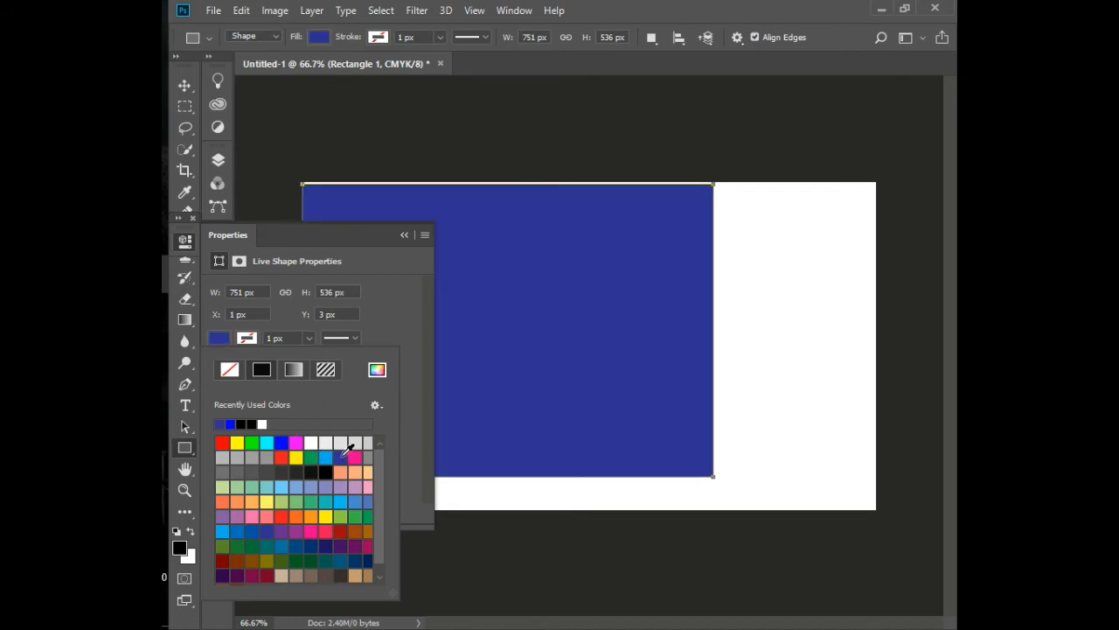
pyautogui.click(402, 234)
# Step: Align the blue rectangle with the canvas's upper-left corner and stretch it to cover the whole canvas
pyautogui.click(185, 82)
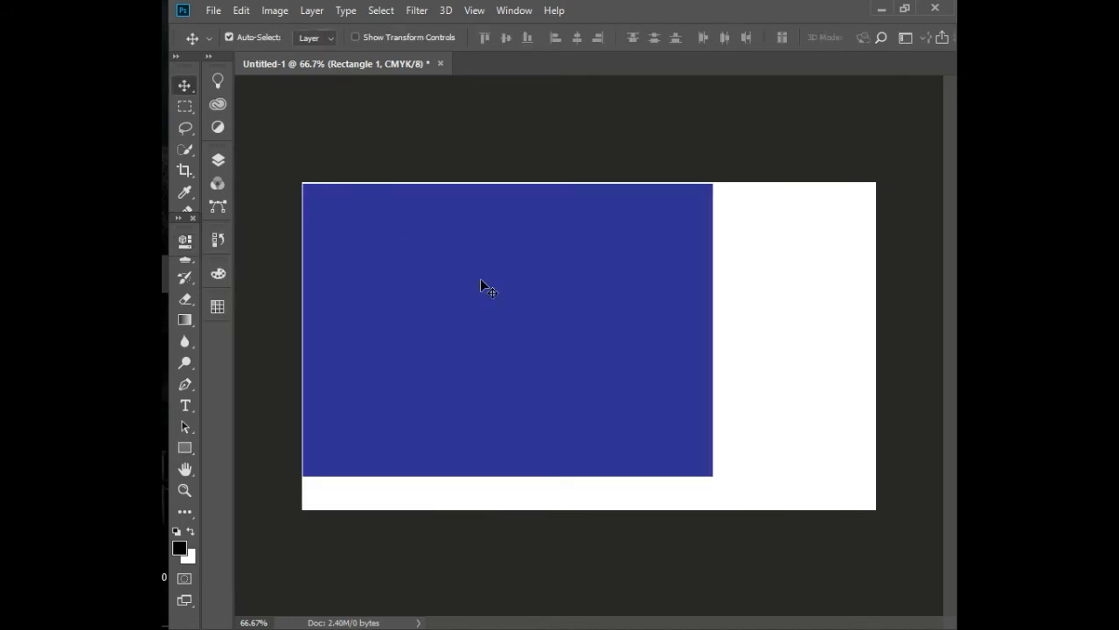
pyautogui.moveTo(495, 300)
pyautogui.mouseDown()
pyautogui.moveTo(501, 293)
pyautogui.moveTo(489, 305)
pyautogui.mouseUp()
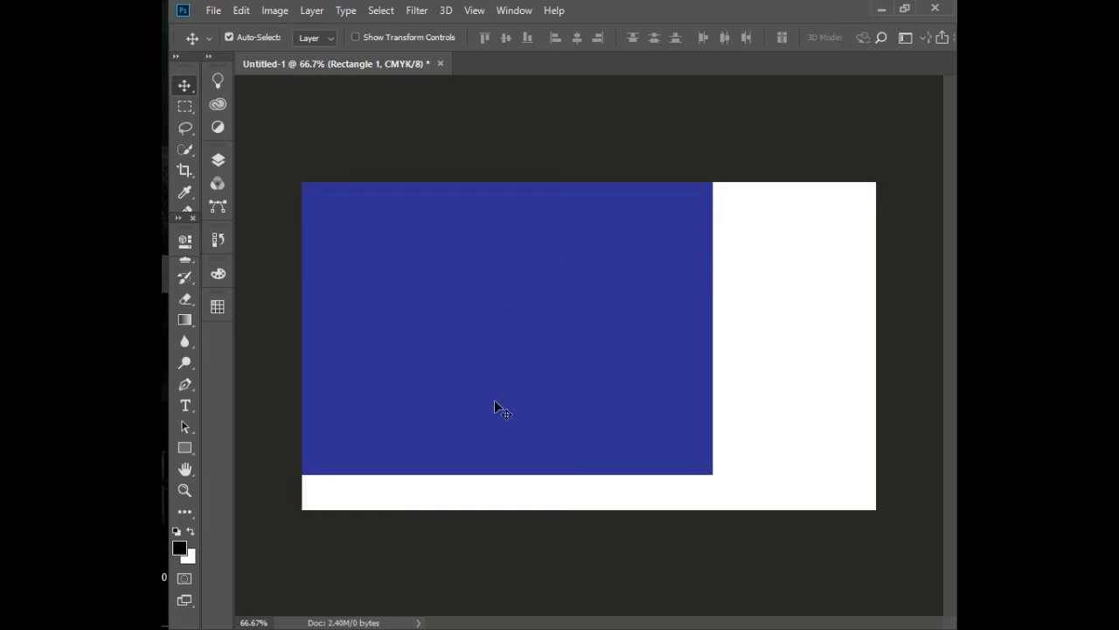
pyautogui.hotkey('ctrl', 't')
pyautogui.moveTo(713, 476); pyautogui.dragTo(764, 509)
pyautogui.moveTo(763, 366); pyautogui.dragTo(876, 346)
pyautogui.moveTo(590, 511); pyautogui.dragTo(592, 518)
pyautogui.press('Return')
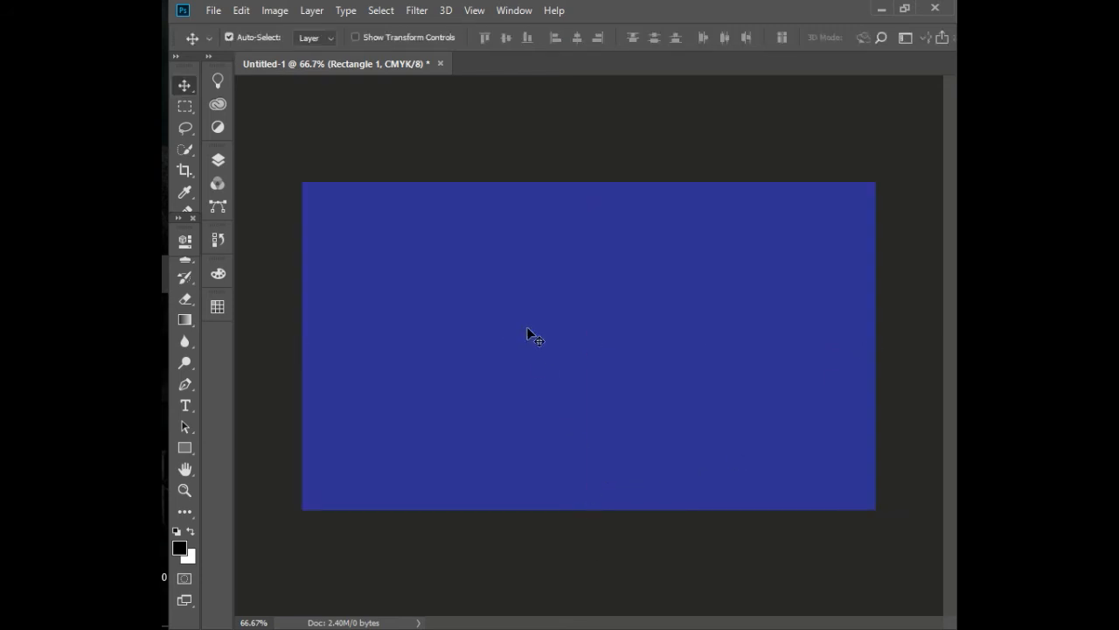
# Step: Add a new layer and draw a thin vertical rectangle about 7 by 290 px on the blue background
pyautogui.click(505, 147)
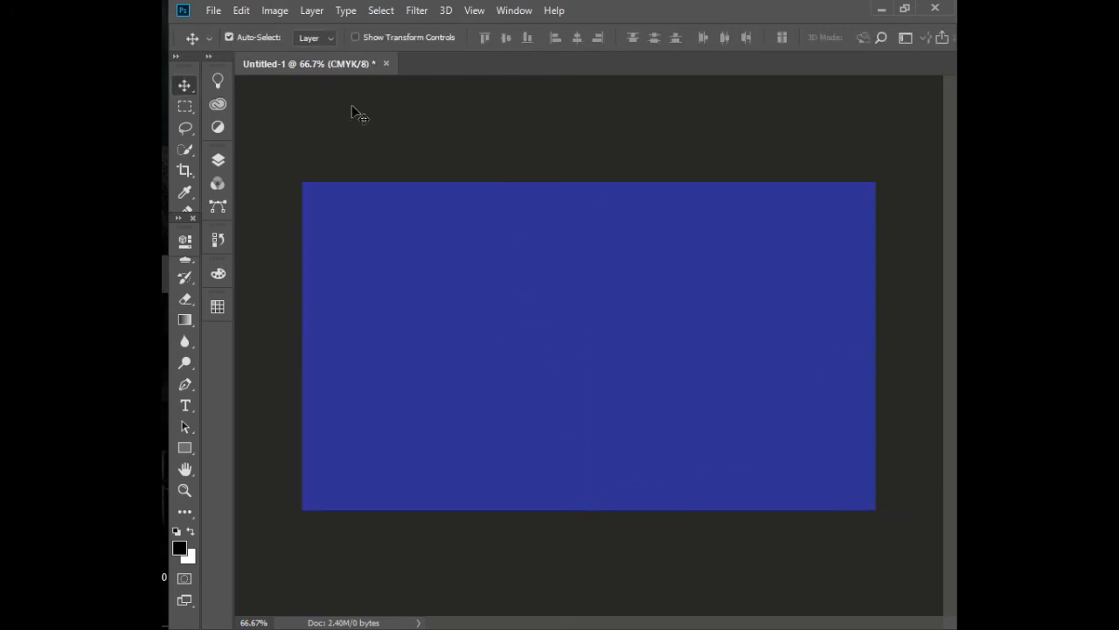
pyautogui.click(218, 167)
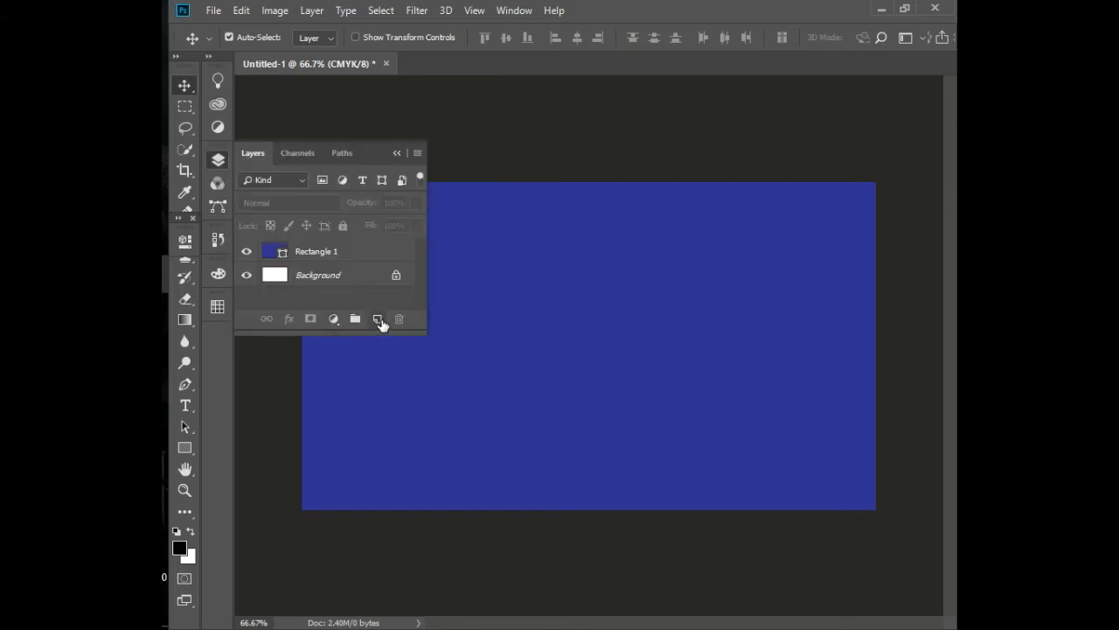
pyautogui.click(378, 319)
pyautogui.click(395, 153)
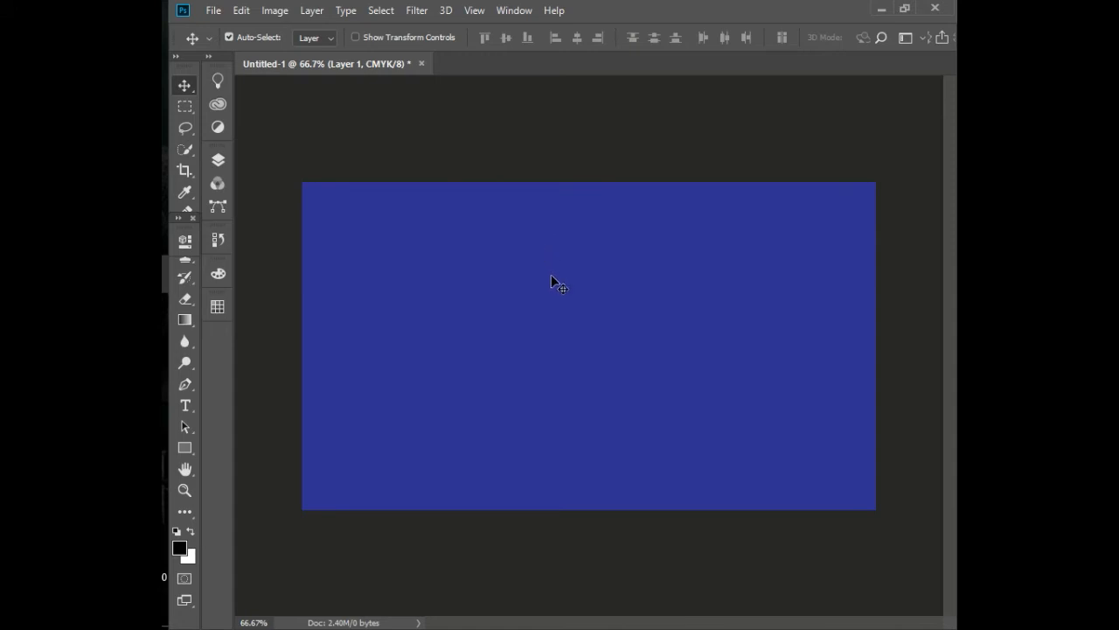
pyautogui.click(184, 448)
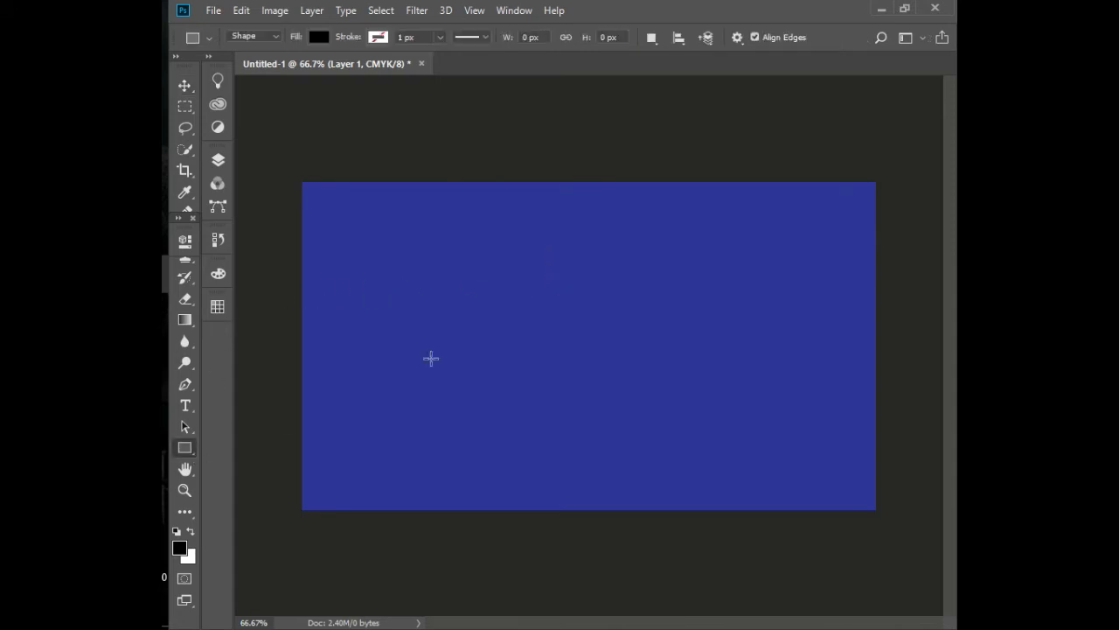
pyautogui.moveTo(571, 211); pyautogui.dragTo(570, 377)
pyautogui.moveTo(570, 377); pyautogui.dragTo(571, 400)
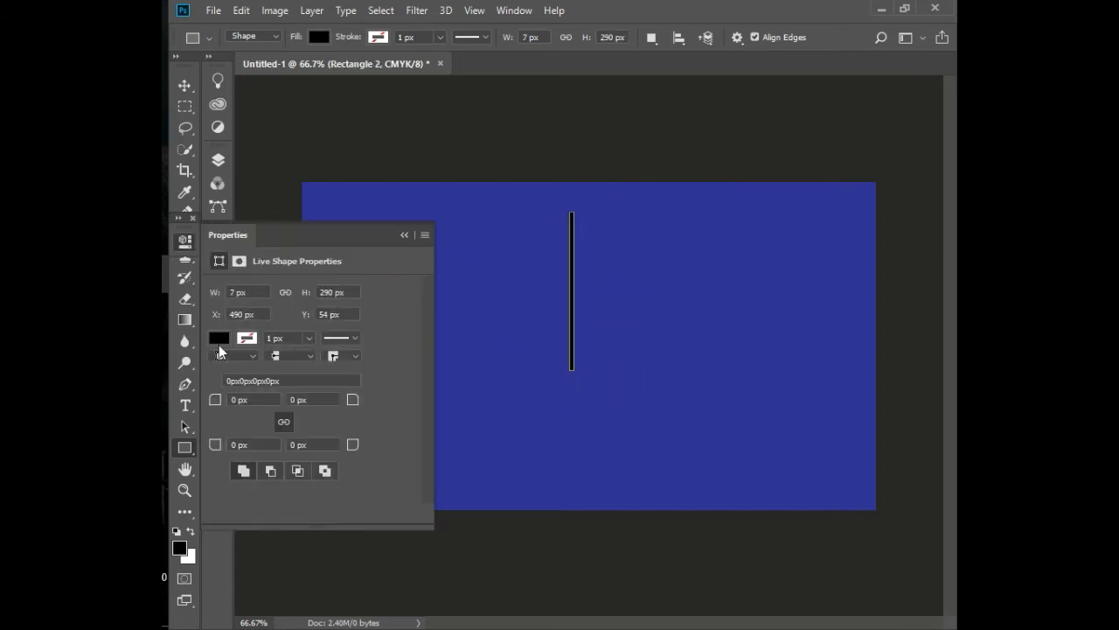
# Step: Set the thin vertical rectangle's fill to white
pyautogui.click(214, 340)
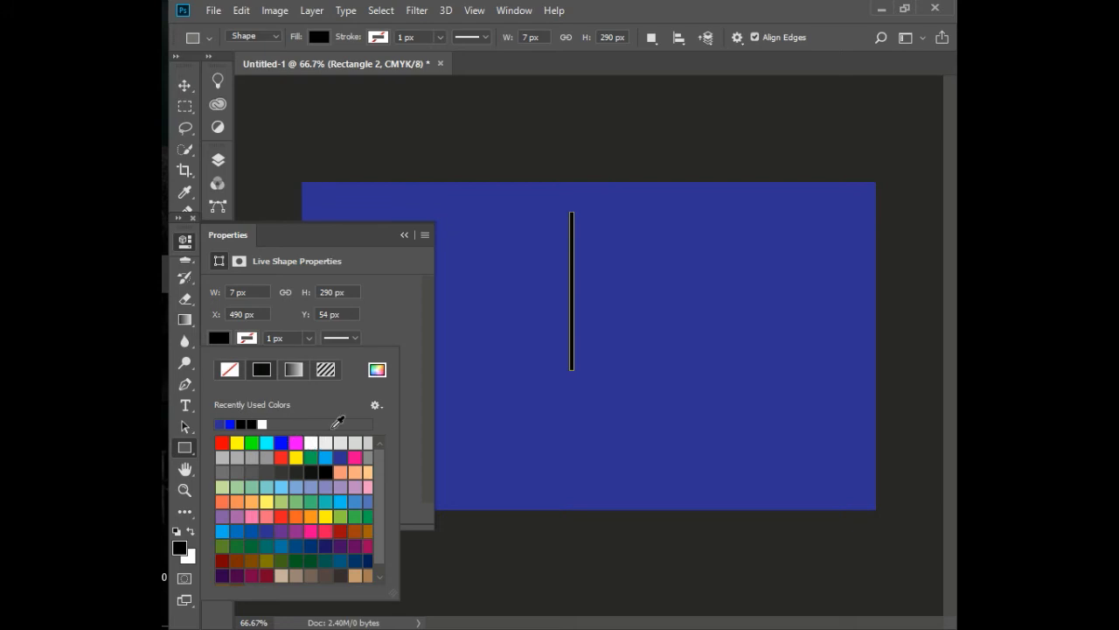
pyautogui.click(312, 444)
pyautogui.click(408, 239)
pyautogui.click(404, 234)
# Step: Move the white vertical line down to the vertical middle of the card, slightly left of centre
pyautogui.click(184, 86)
pyautogui.moveTo(573, 306); pyautogui.dragTo(578, 410)
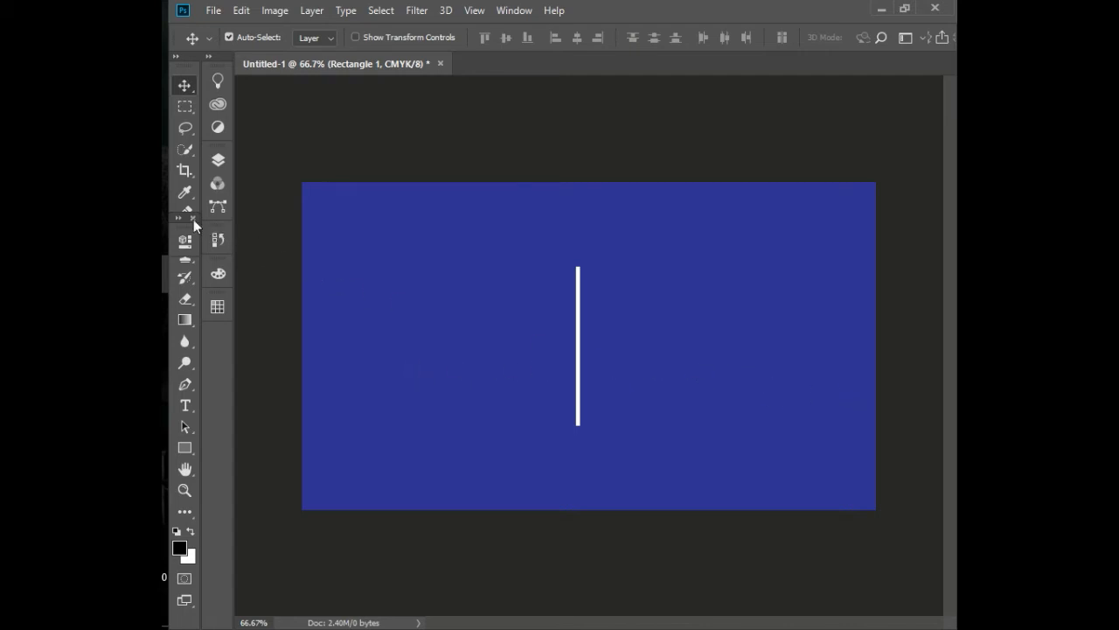
pyautogui.click(229, 37)
# Step: Switch to File Explorer and open the Channel folder on drive E: under Youtube, EagleGraphic, Meadia
pyautogui.press('super+e')
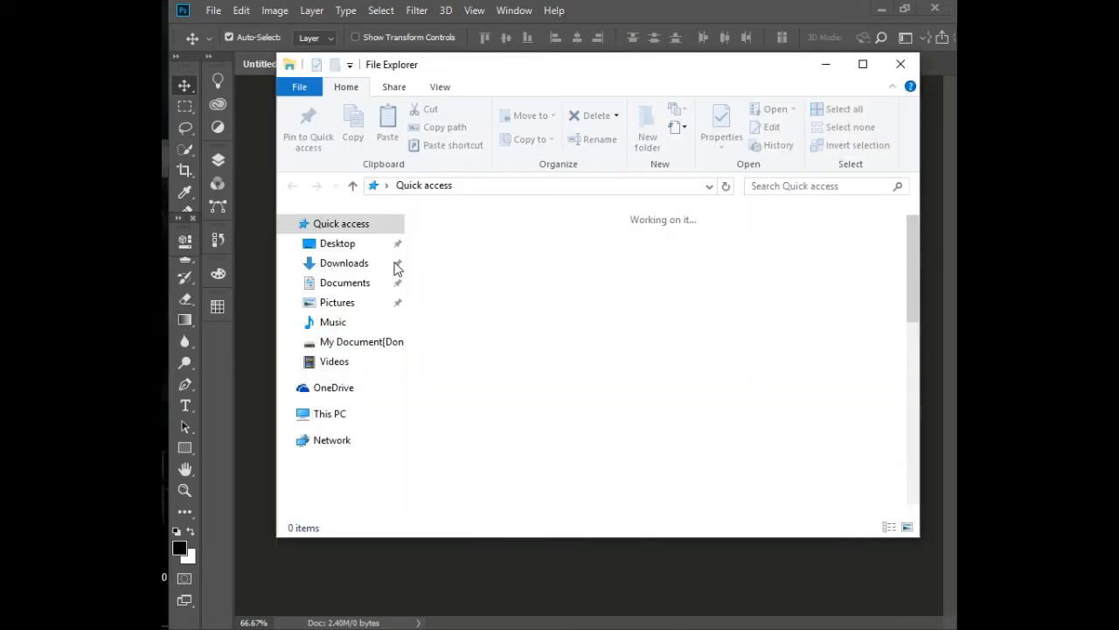
pyautogui.click(327, 413)
pyautogui.doubleClick(542, 448)
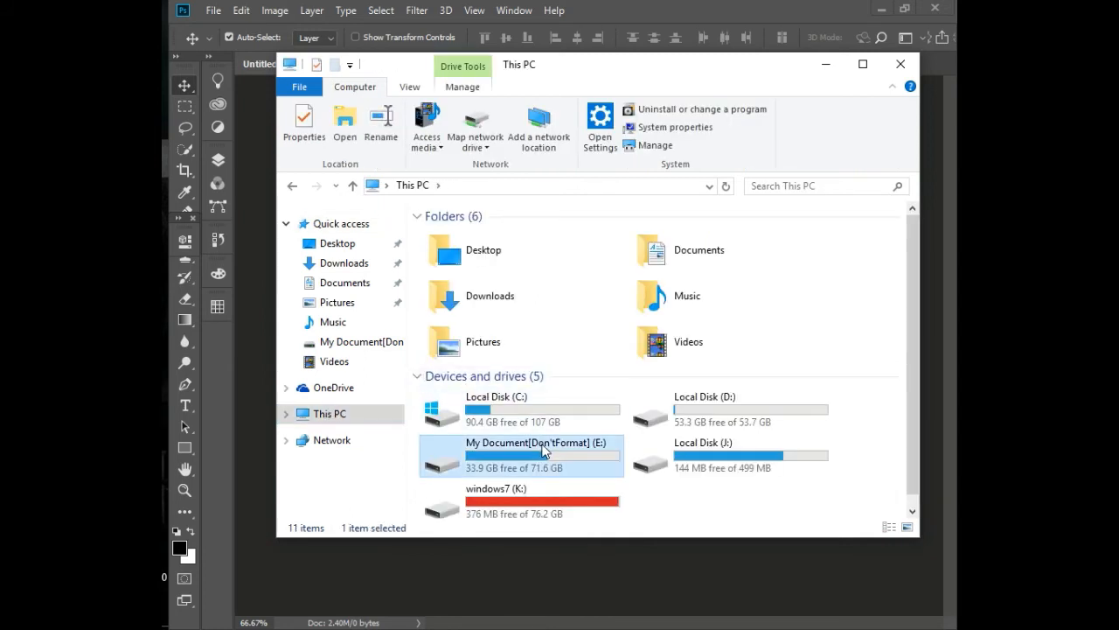
pyautogui.doubleClick(515, 338)
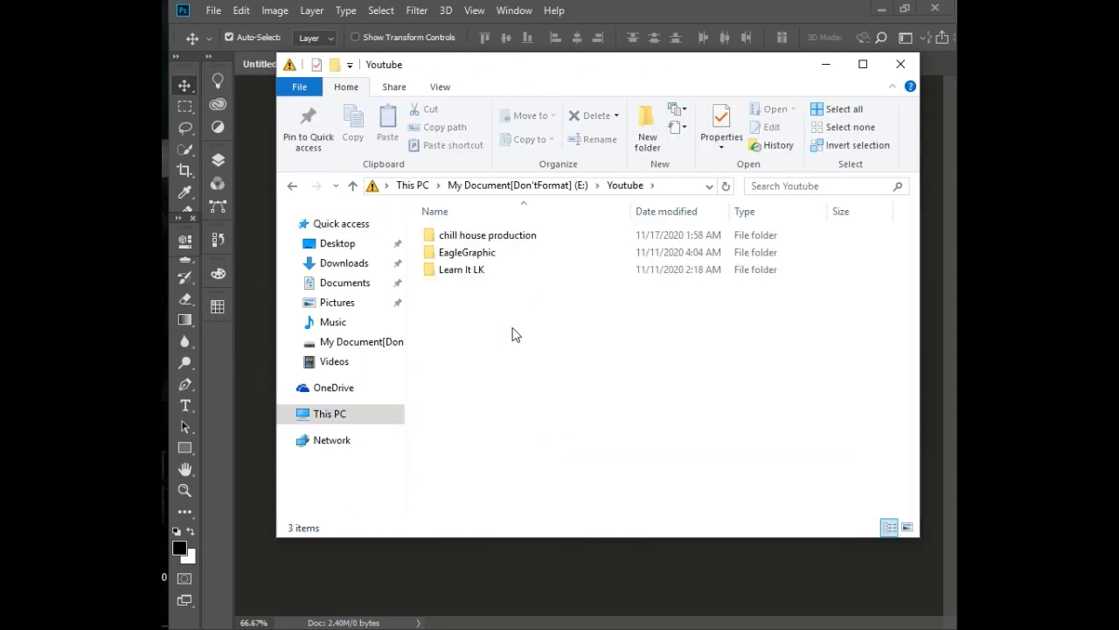
pyautogui.doubleClick(489, 255)
pyautogui.click(483, 239)
pyautogui.doubleClick(484, 239)
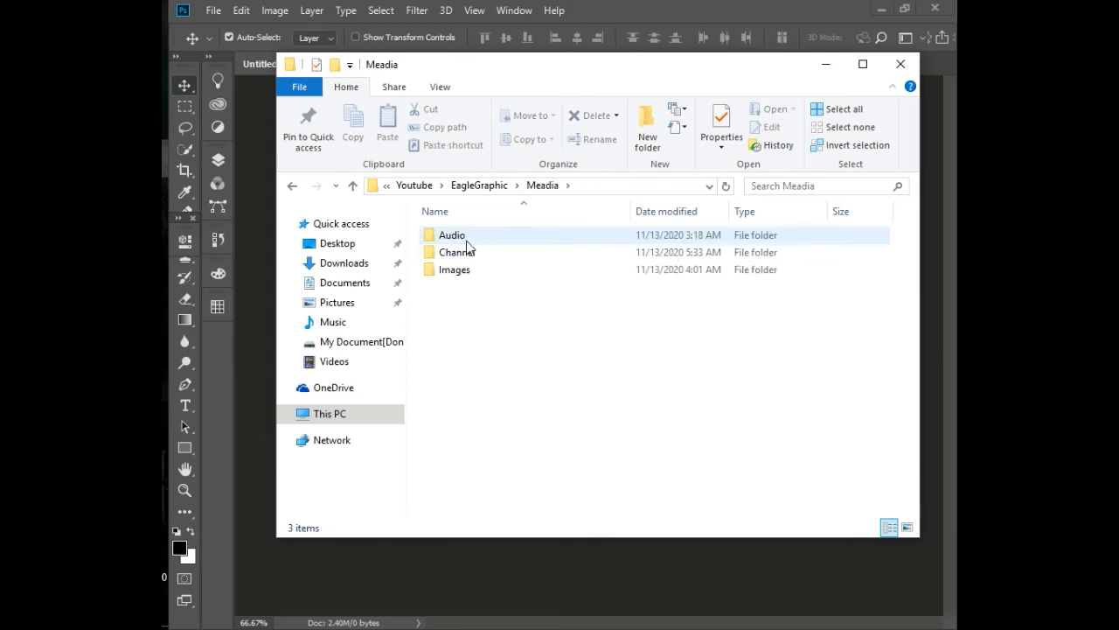
pyautogui.doubleClick(463, 250)
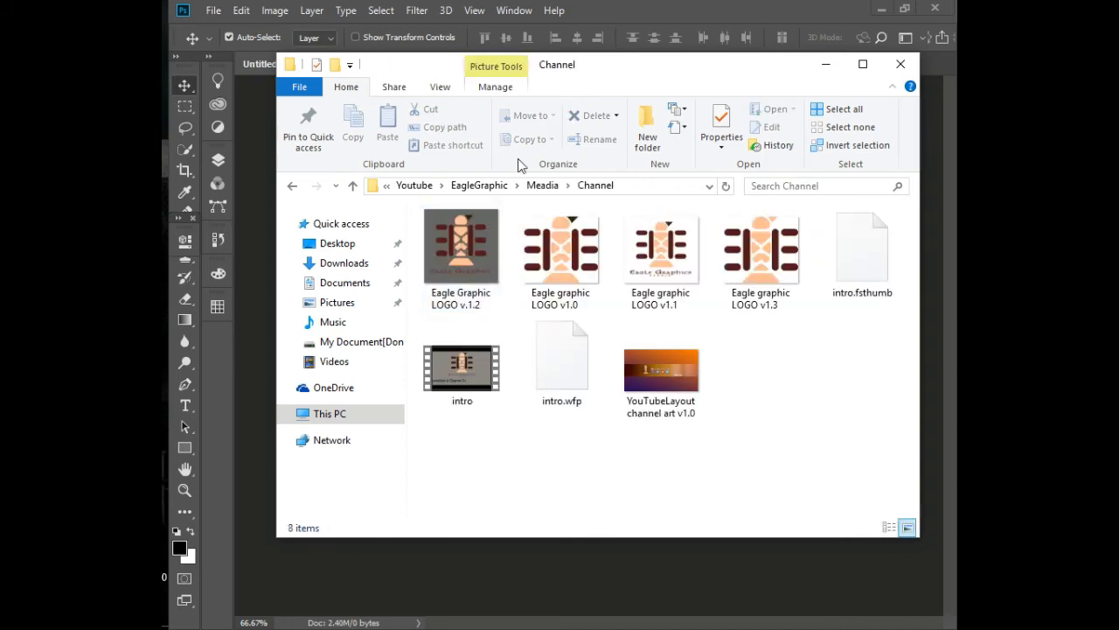
# Step: Place the Eagle graphic LOGO v1.0 image on the card and scale it down to about 3.7%
pyautogui.moveTo(599, 70); pyautogui.dragTo(404, 94)
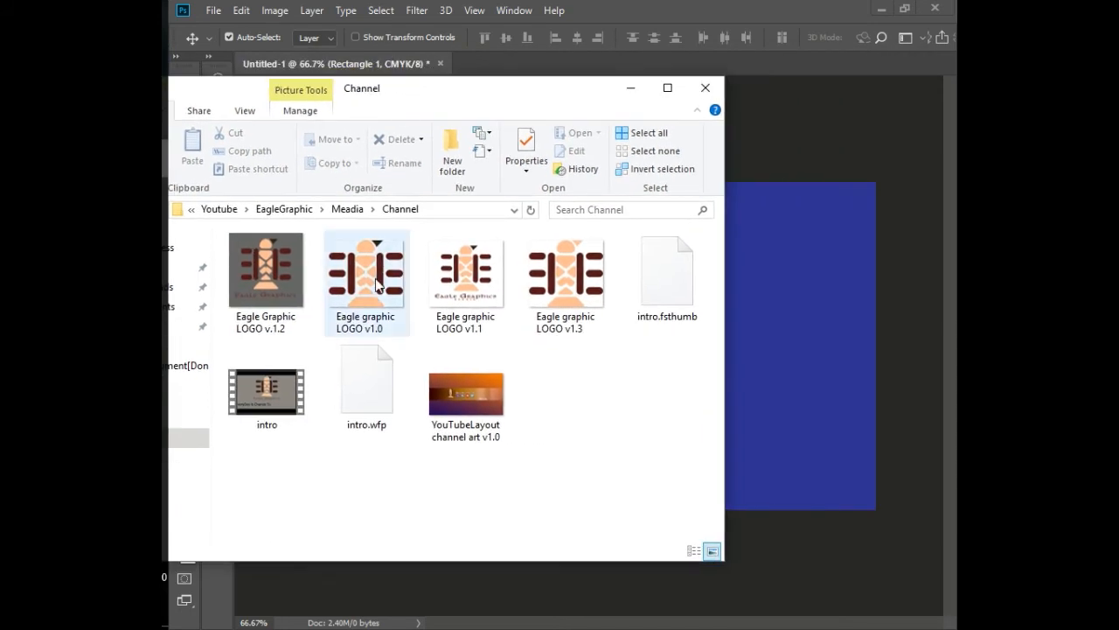
pyautogui.moveTo(376, 284); pyautogui.dragTo(767, 317)
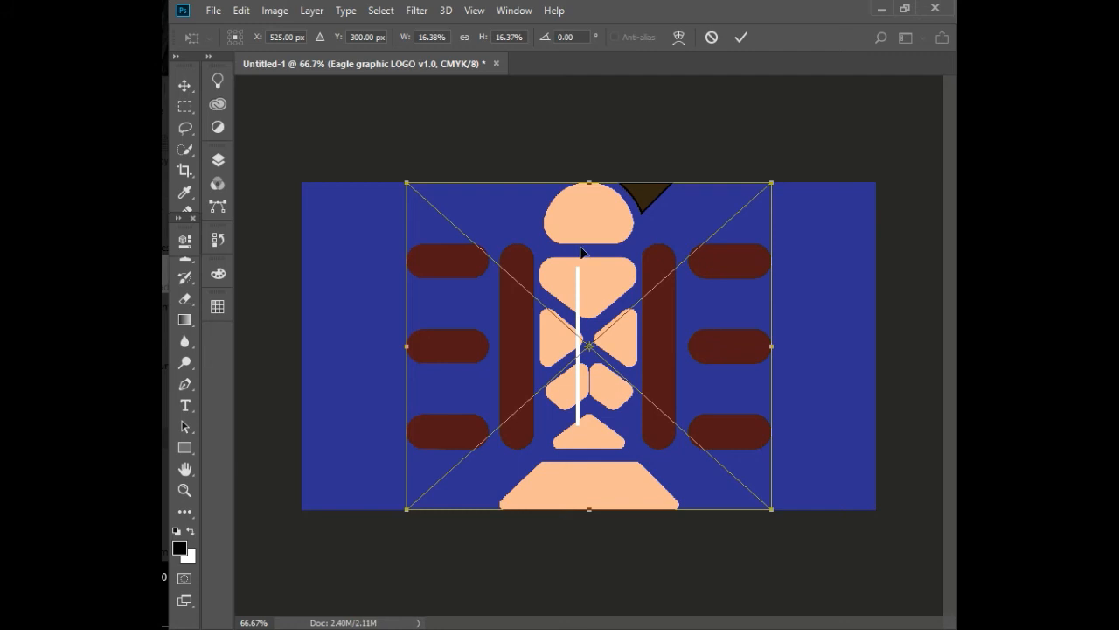
pyautogui.moveTo(407, 185); pyautogui.dragTo(709, 420)
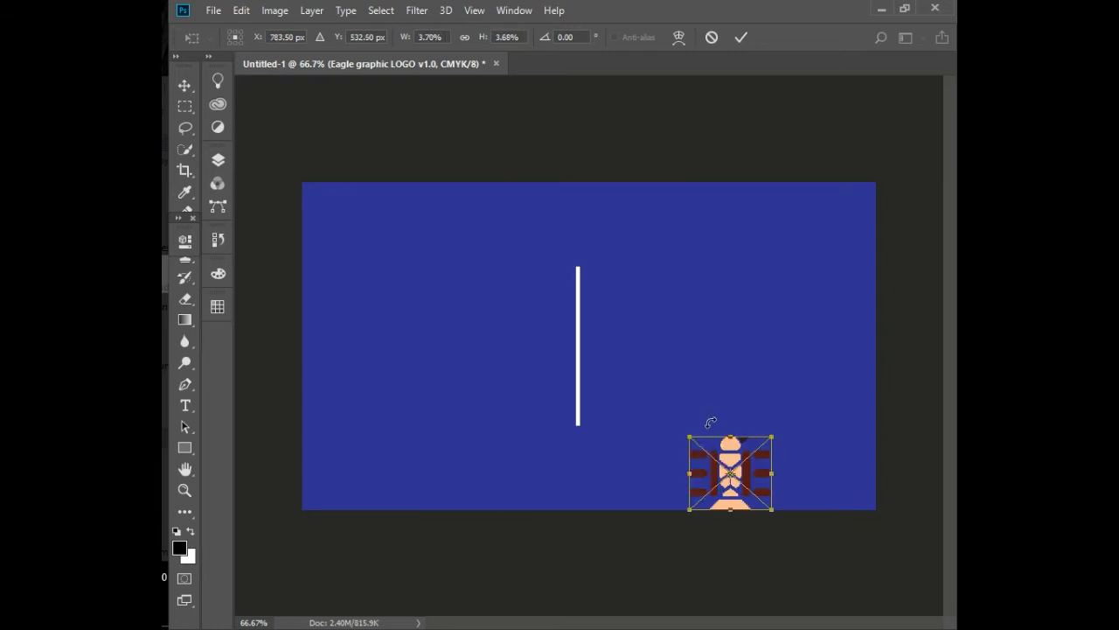
pyautogui.press('Return')
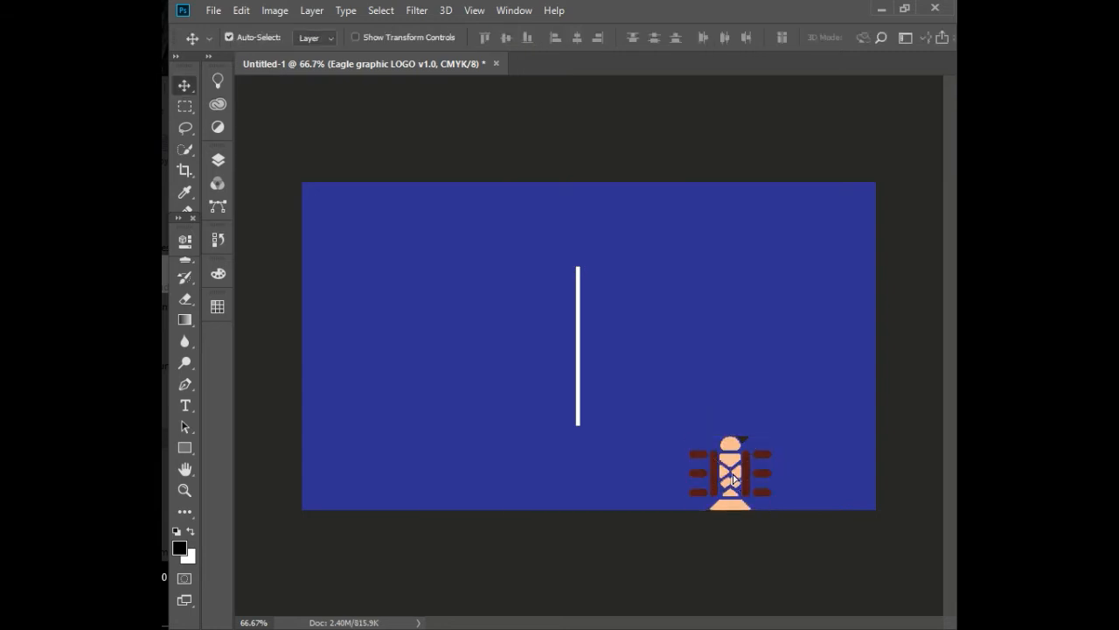
# Step: Move the eagle logo to the vertical middle of the card, just right of the white divider line
pyautogui.moveTo(733, 473); pyautogui.dragTo(733, 429)
pyautogui.hotkey('ctrl', 'z')
pyautogui.moveTo(728, 476); pyautogui.dragTo(644, 353)
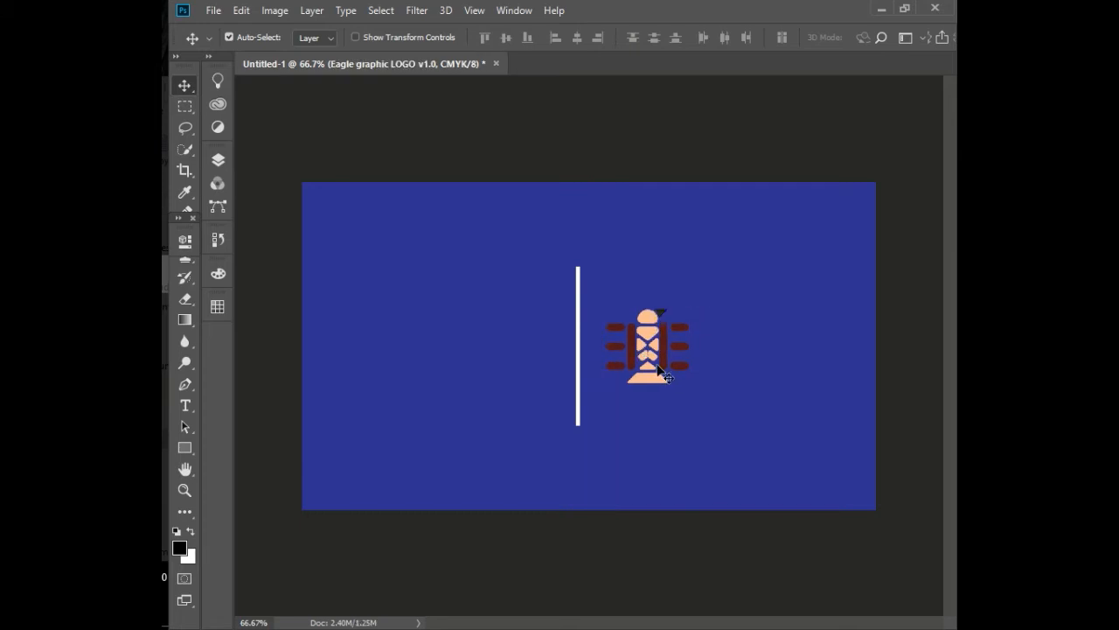
# Step: Apply a white (ffffff) Color Overlay layer style at 100% opacity to the Eagle graphic LOGO v1.0 layer
pyautogui.click(218, 163)
pyautogui.moveTo(326, 276); pyautogui.dragTo(324, 253)
pyautogui.rightClick(331, 257)
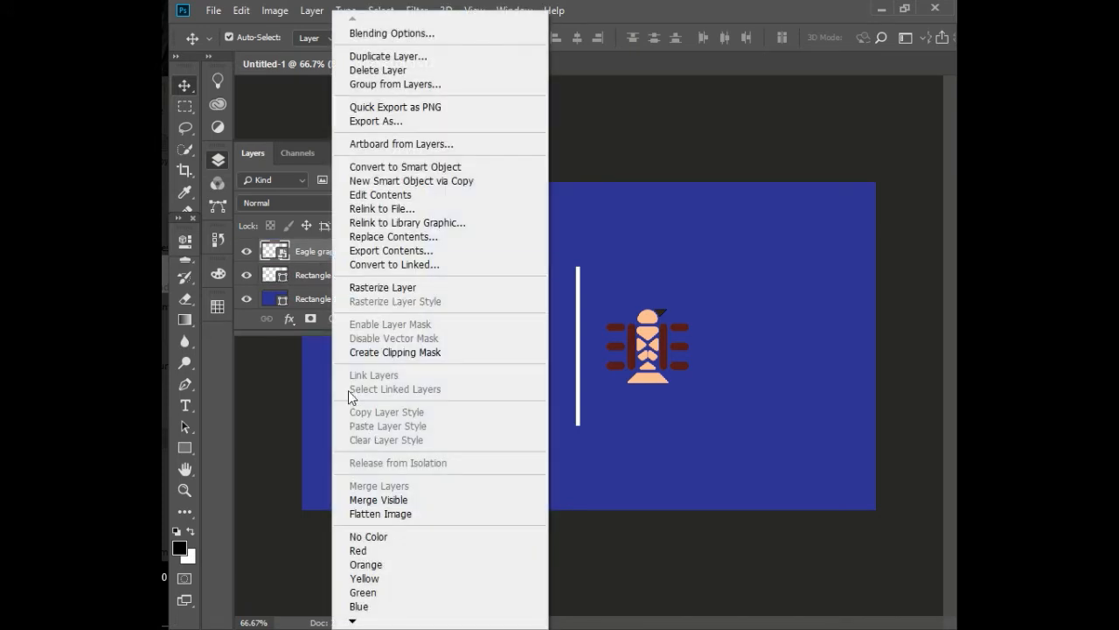
pyautogui.click(290, 316)
pyautogui.click(288, 319)
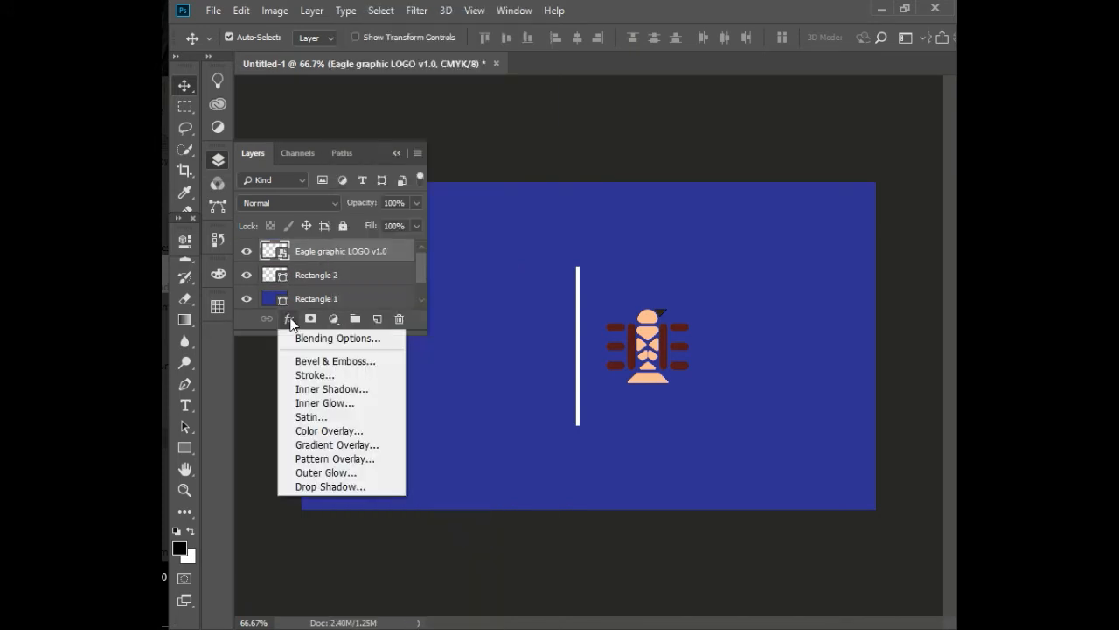
pyautogui.click(319, 428)
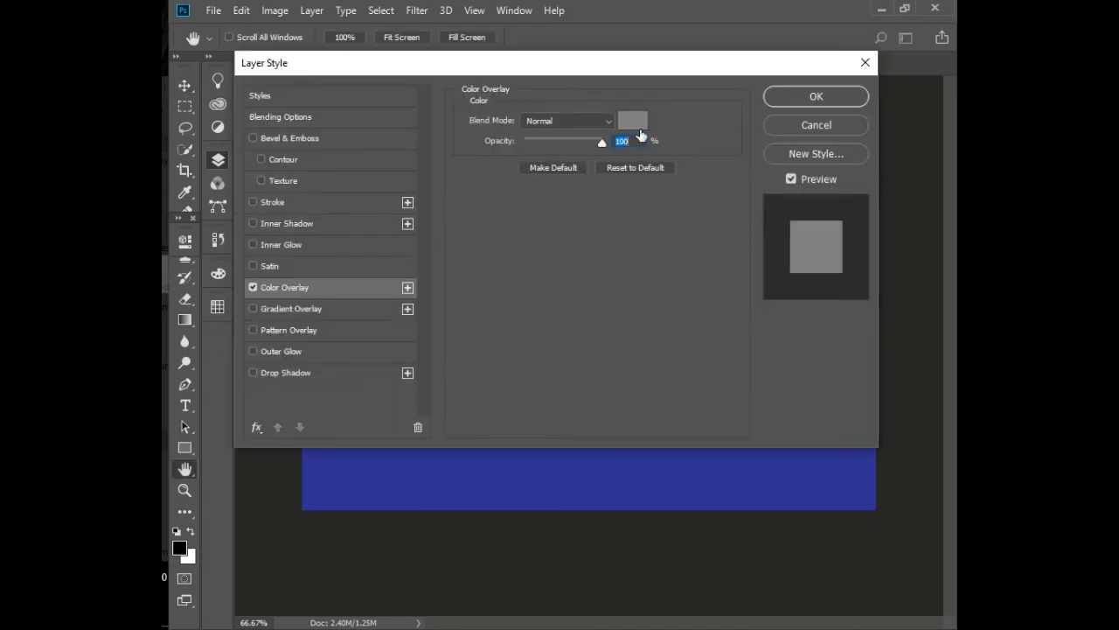
pyautogui.click(641, 134)
pyautogui.moveTo(348, 175); pyautogui.dragTo(335, 102)
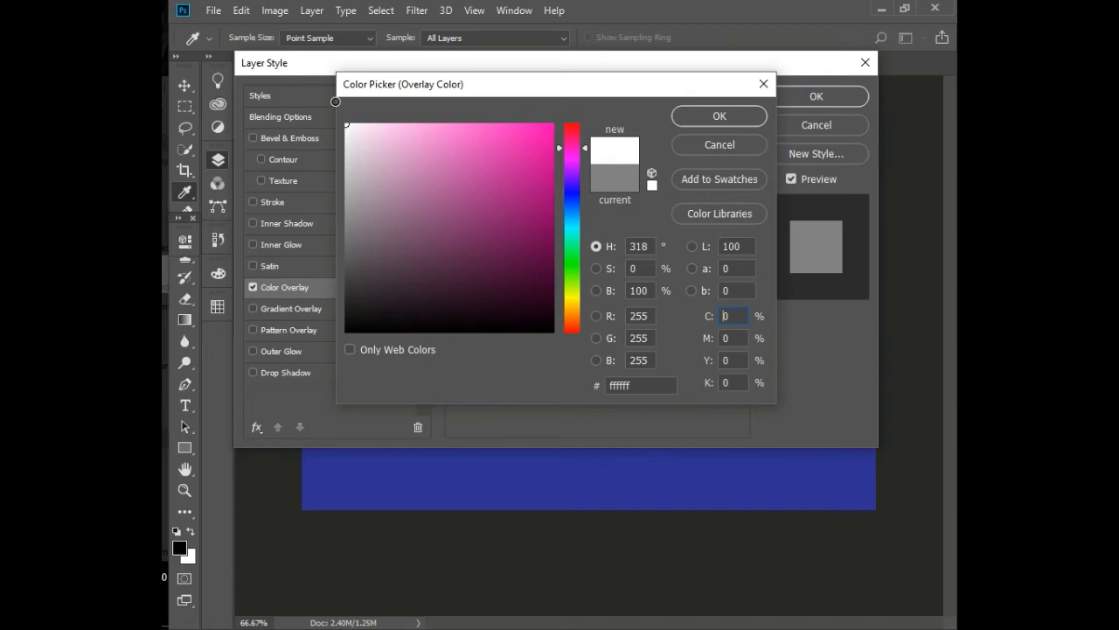
pyautogui.click(737, 118)
pyautogui.click(816, 97)
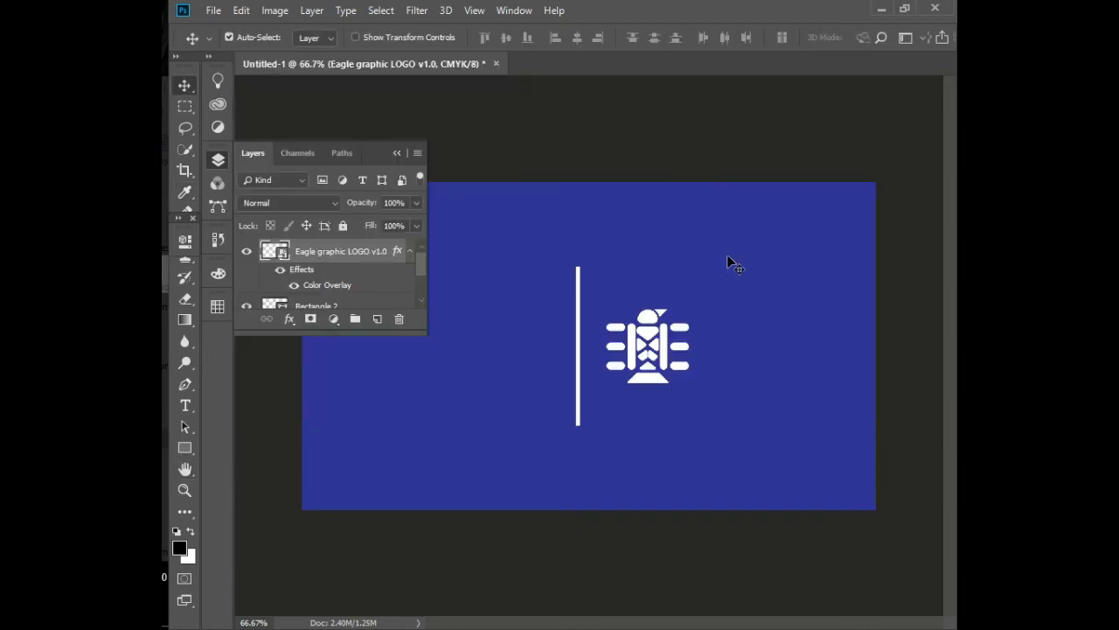
# Step: Add a new empty layer and move it to the top of the layer stack, above the logo layer
pyautogui.click(774, 245)
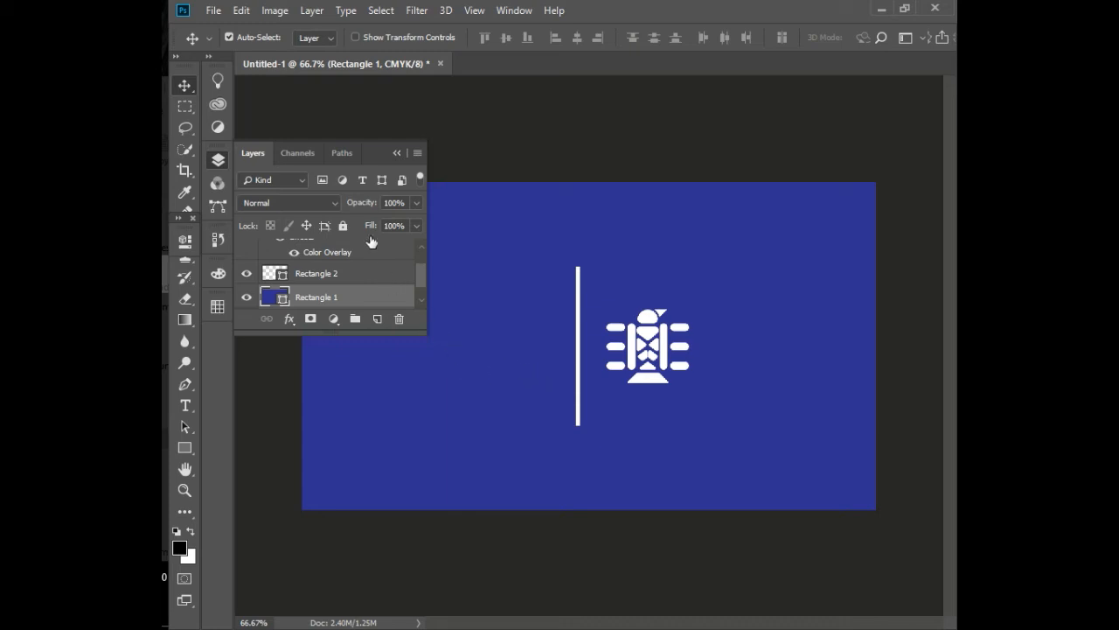
pyautogui.click(400, 153)
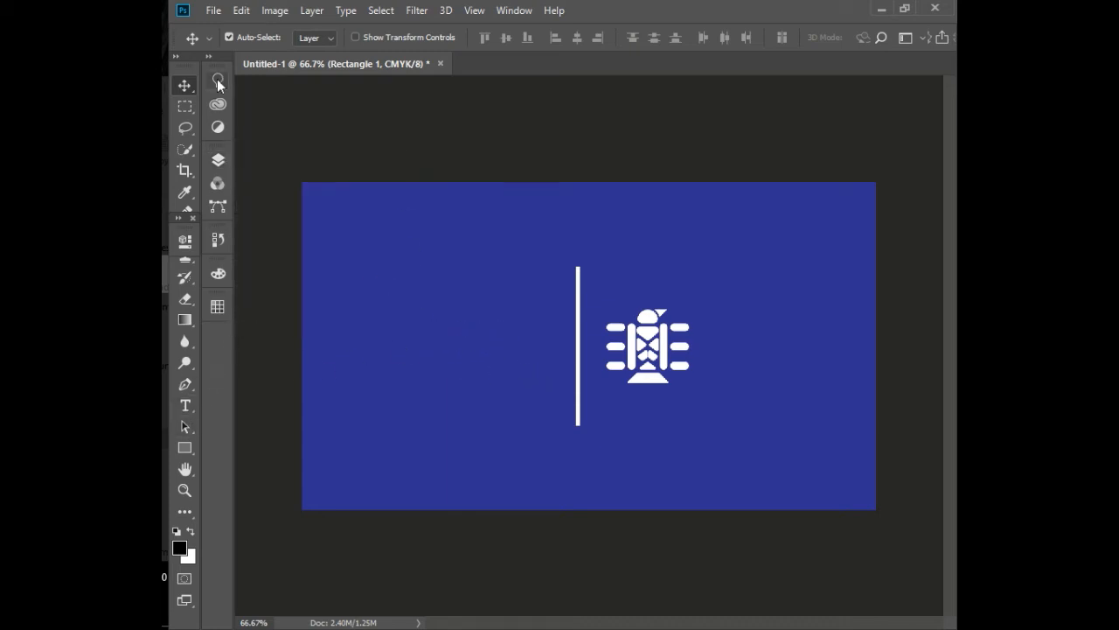
pyautogui.click(219, 166)
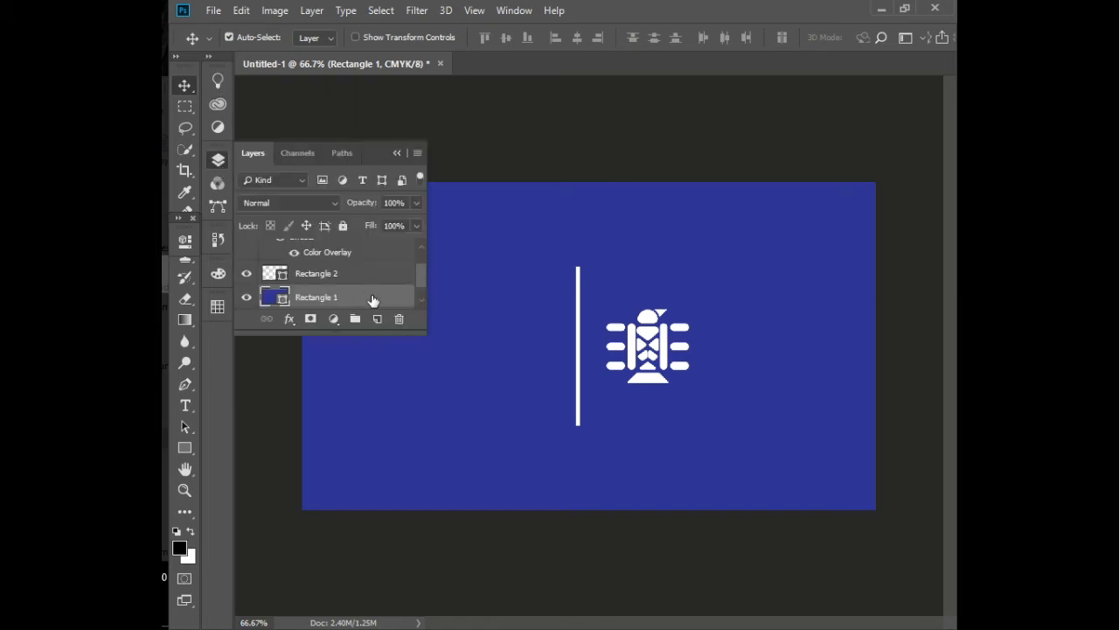
pyautogui.scroll(1, 371, 305)
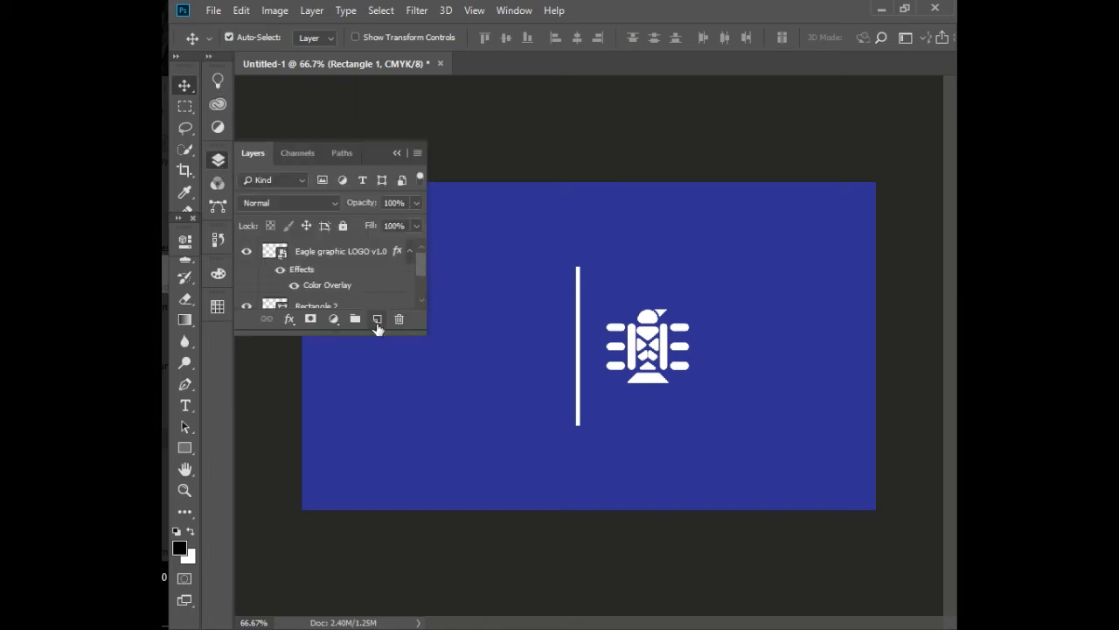
pyautogui.click(377, 318)
pyautogui.scroll(2, 365, 301)
pyautogui.scroll(-4, 349, 288)
pyautogui.scroll(3, 344, 253)
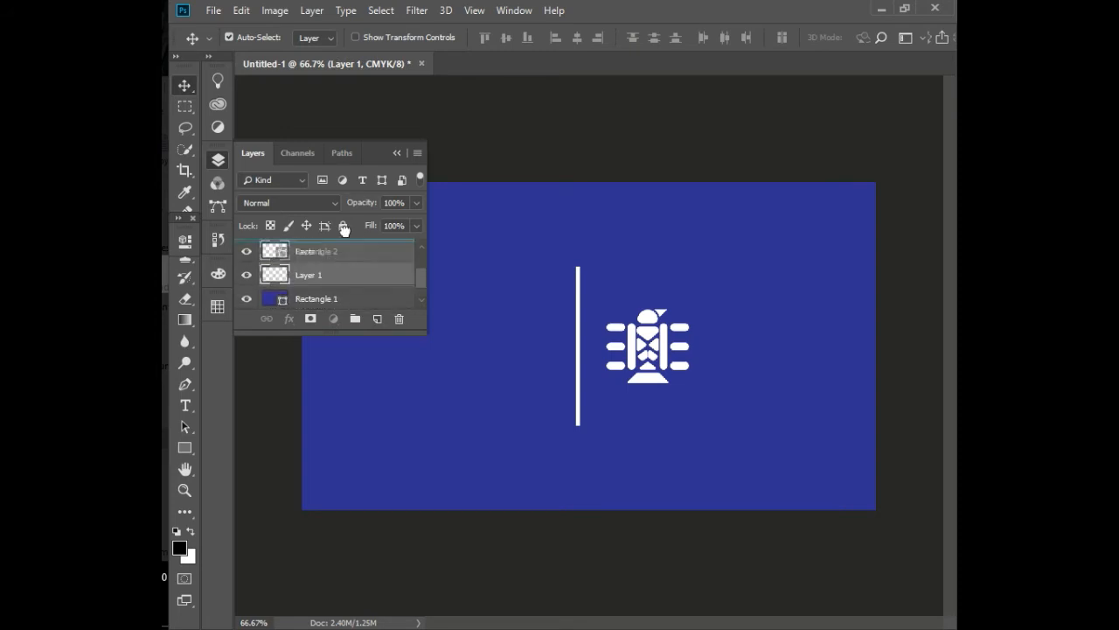
pyautogui.moveTo(344, 300); pyautogui.dragTo(354, 256)
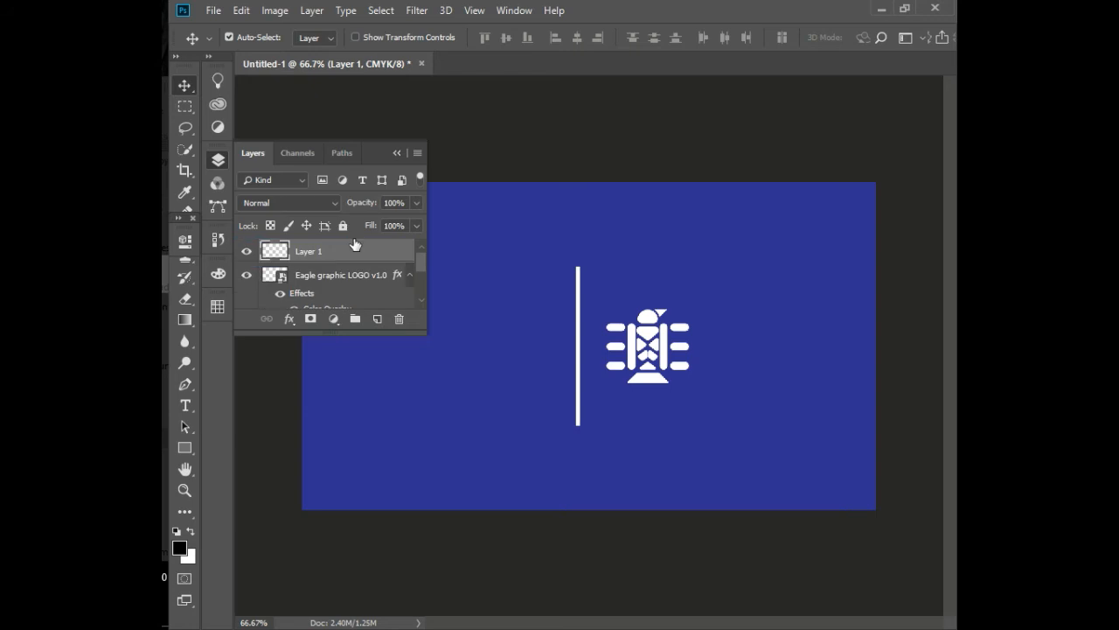
pyautogui.click(397, 152)
# Step: Add the text "EGS Sri Lanka" on the blue area left of the divider line
pyautogui.click(194, 405)
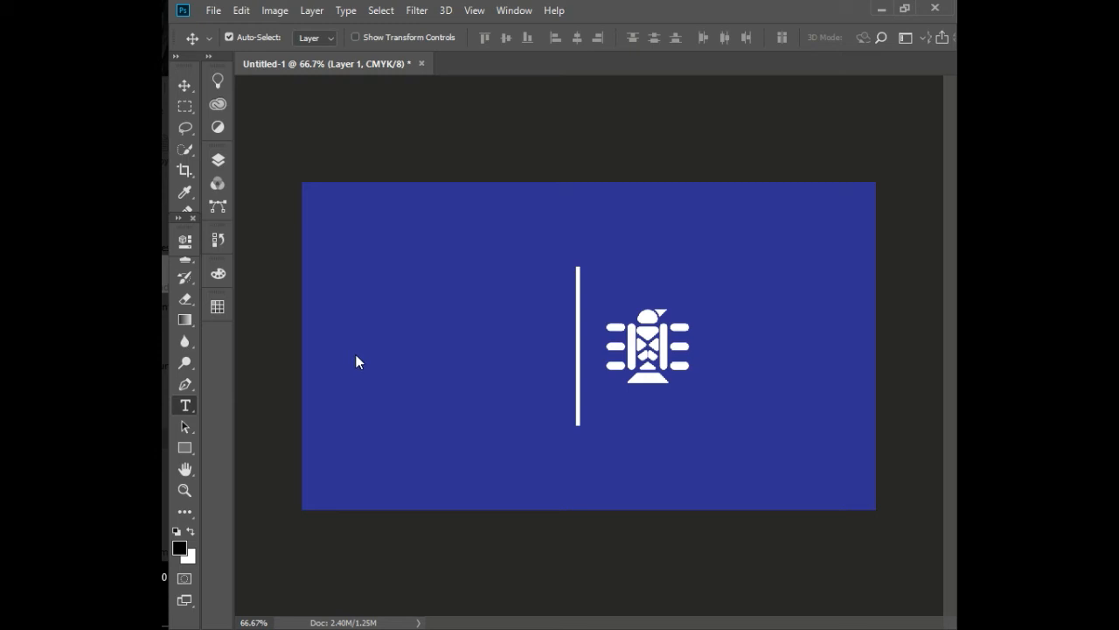
pyautogui.click(396, 393)
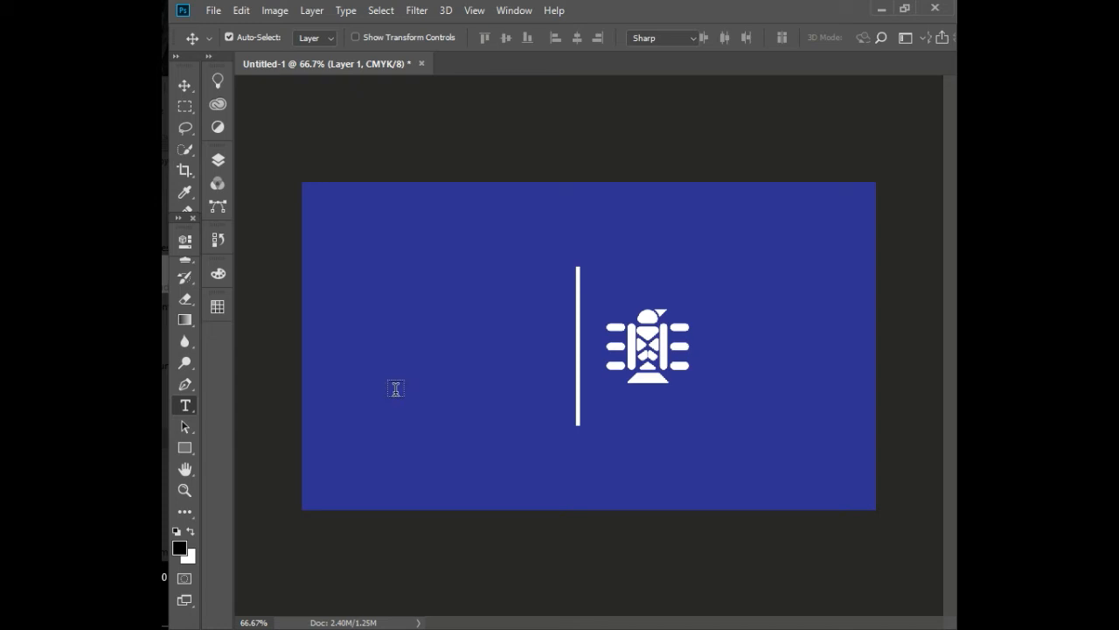
pyautogui.click(355, 348)
pyautogui.write('EGS Sr')
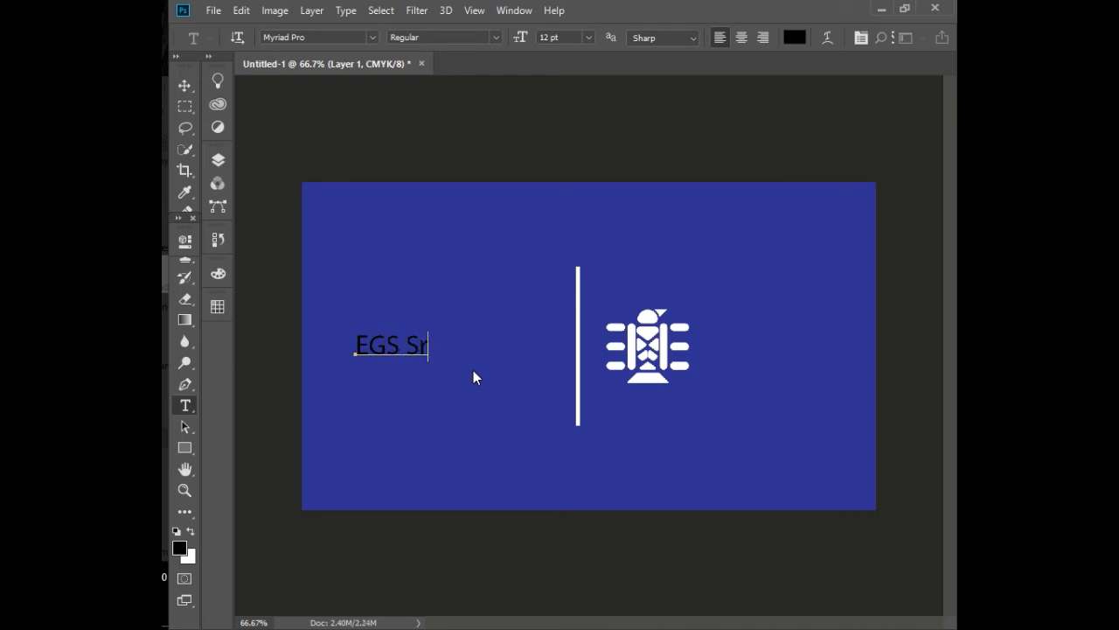
pyautogui.write('i Lanka')
# Step: Set the font of the whole "EGS Sri Lanka" text to neo latina
pyautogui.moveTo(367, 347); pyautogui.dragTo(419, 348)
pyautogui.moveTo(514, 346); pyautogui.dragTo(341, 348)
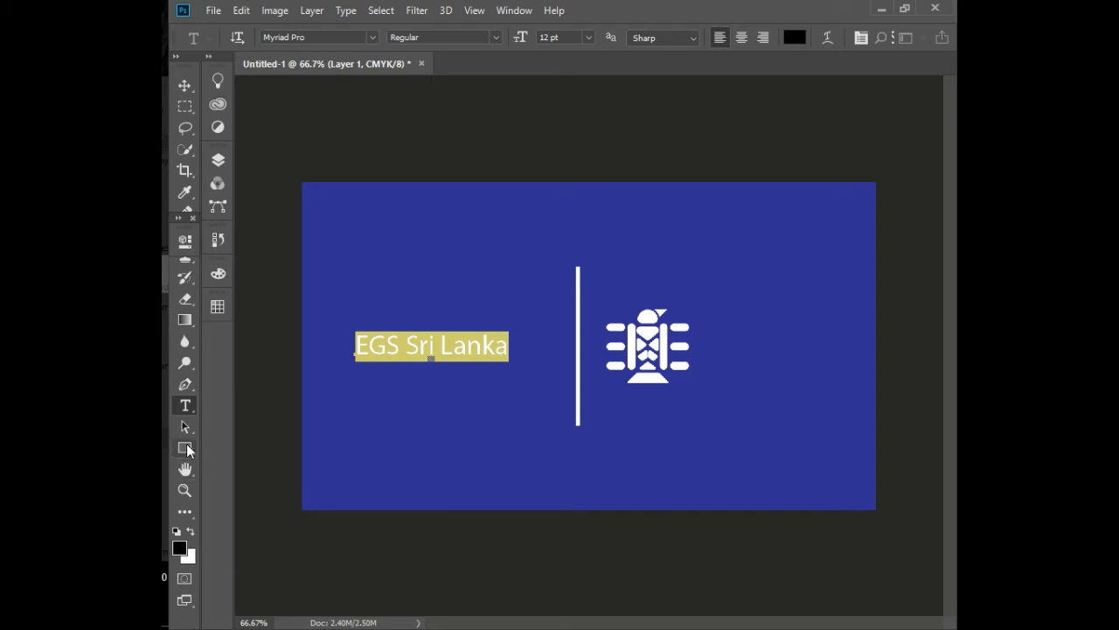
pyautogui.press('ctrl')
pyautogui.hotkey('ctrl', 't')
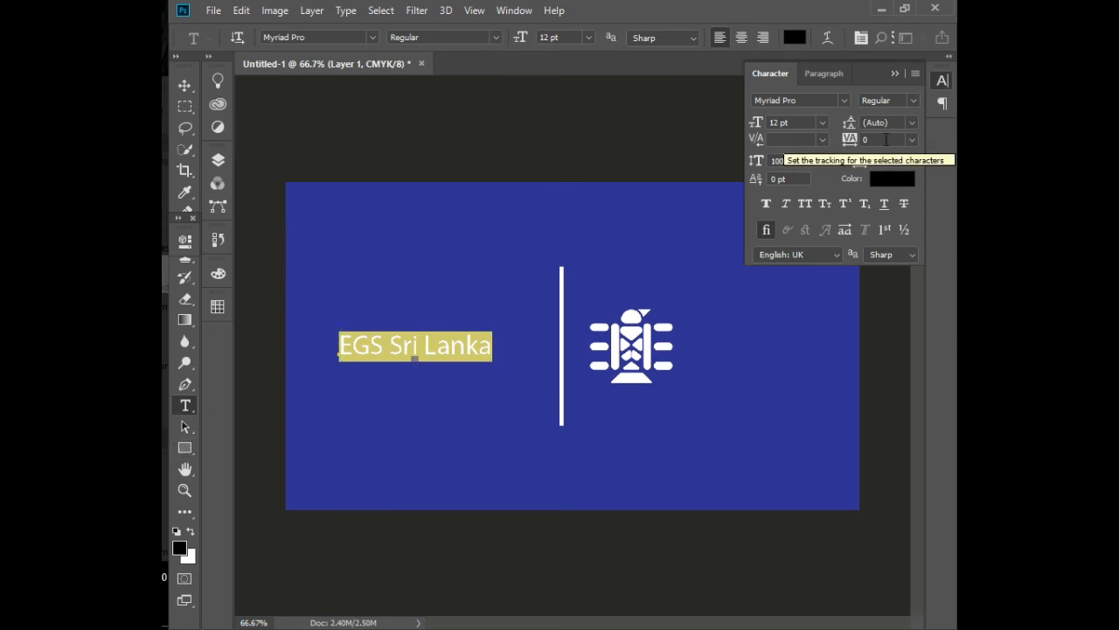
pyautogui.click(845, 101)
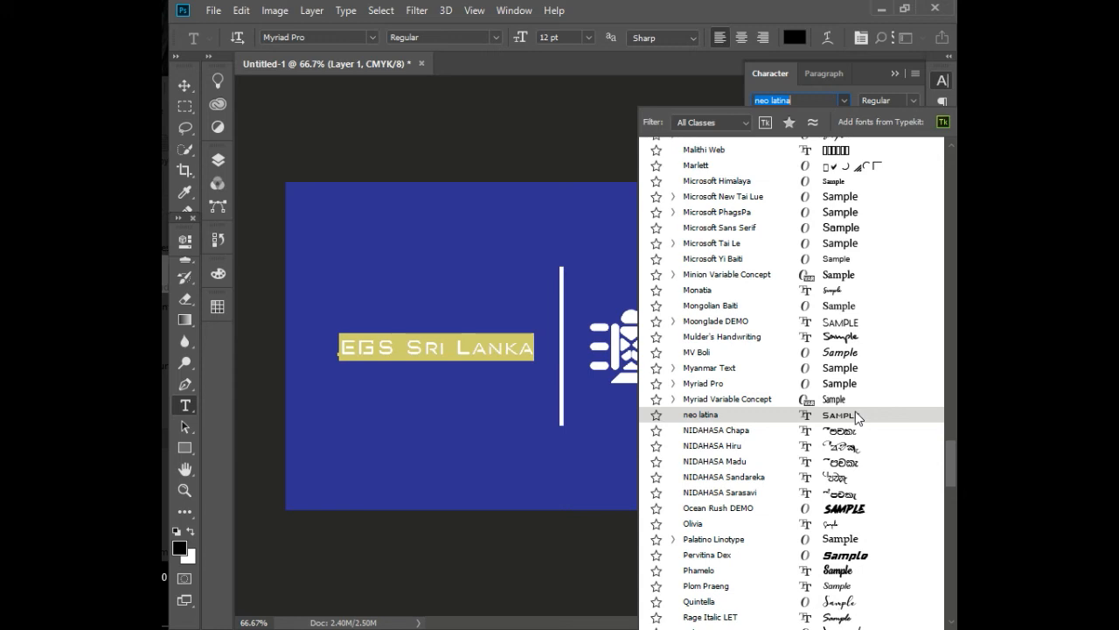
pyautogui.click(855, 412)
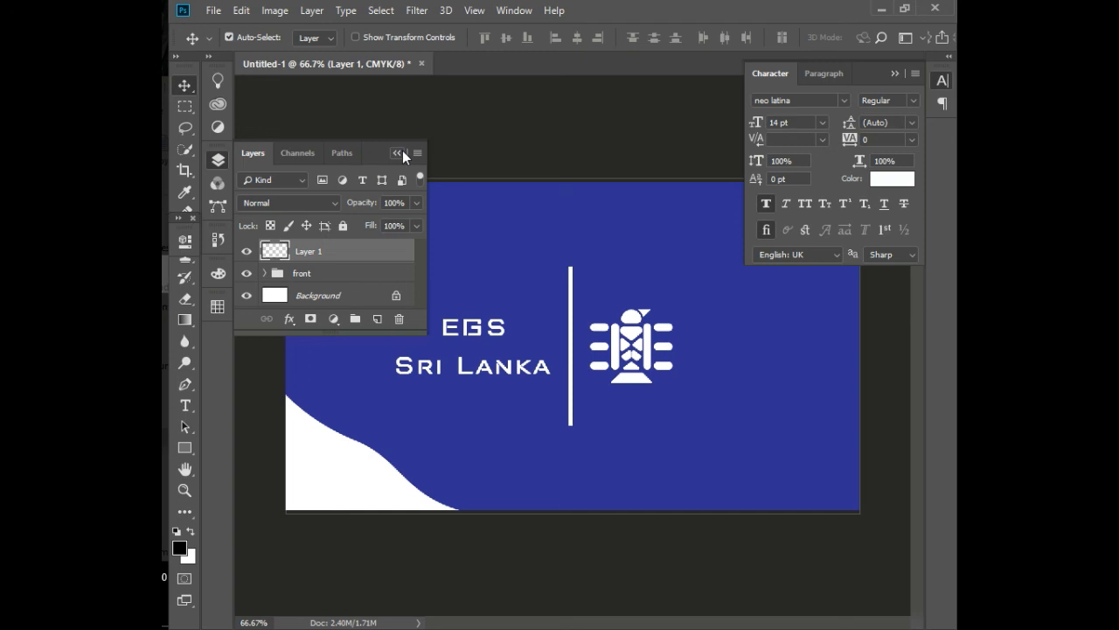
# Step: Start saving the business card document as a Photoshop file
pyautogui.hotkey('ctrl', 's')
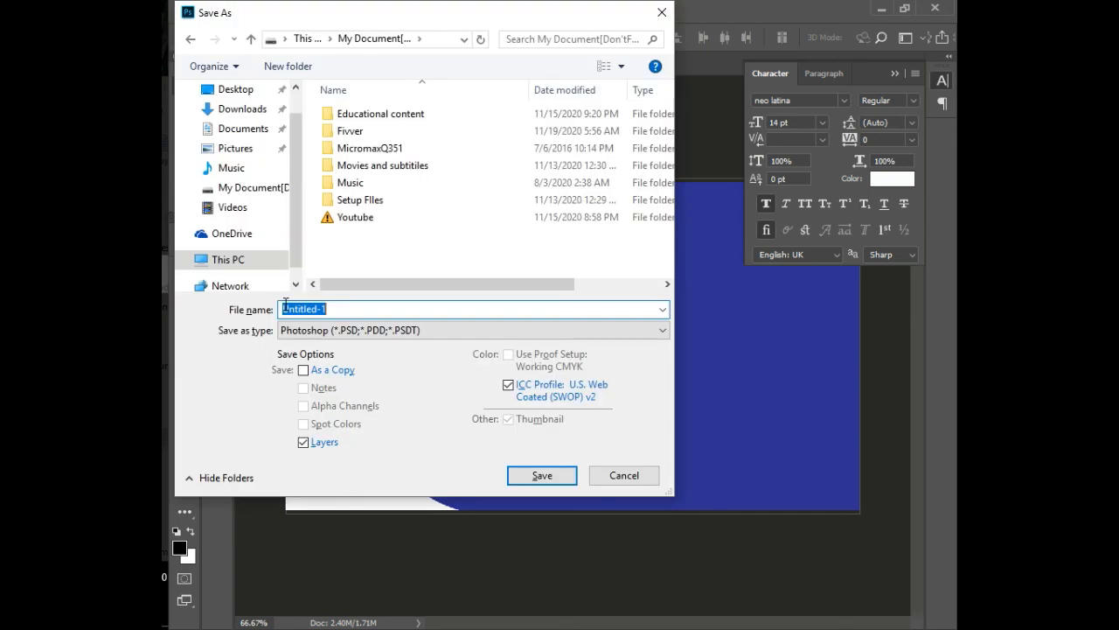